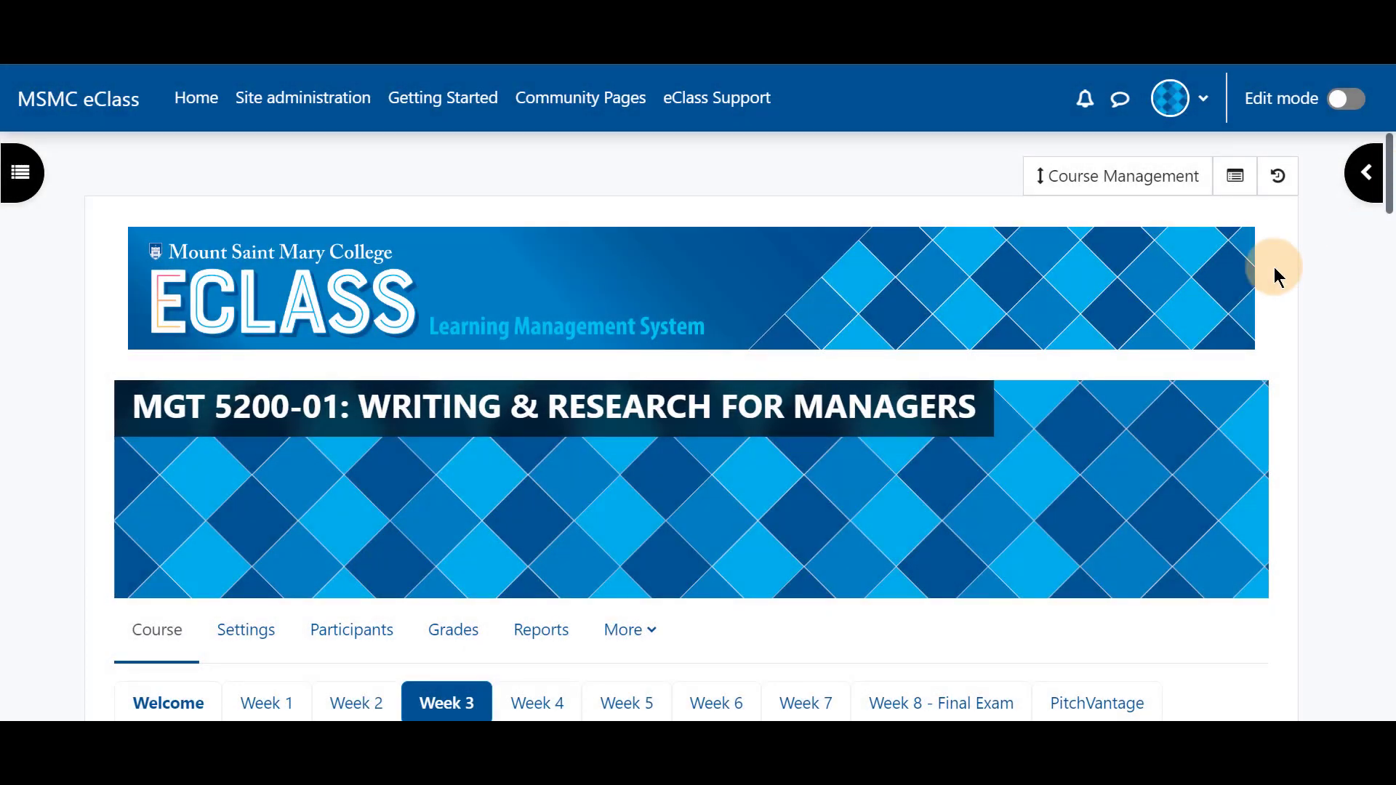
pyautogui.scroll(-3, 1275, 267)
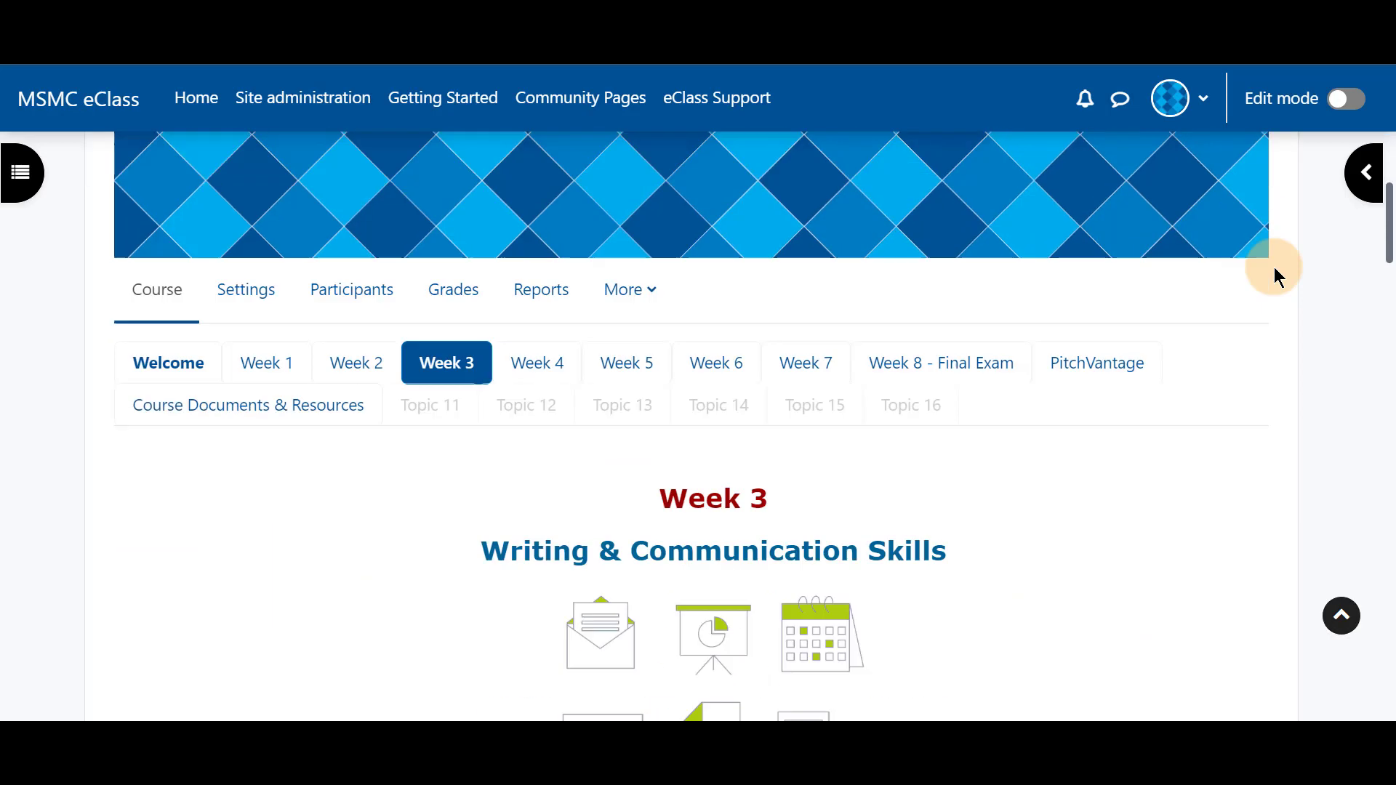
pyautogui.scroll(-2, 1274, 267)
pyautogui.scroll(-4, 1275, 267)
pyautogui.scroll(-4, 1274, 267)
pyautogui.scroll(-1, 1274, 270)
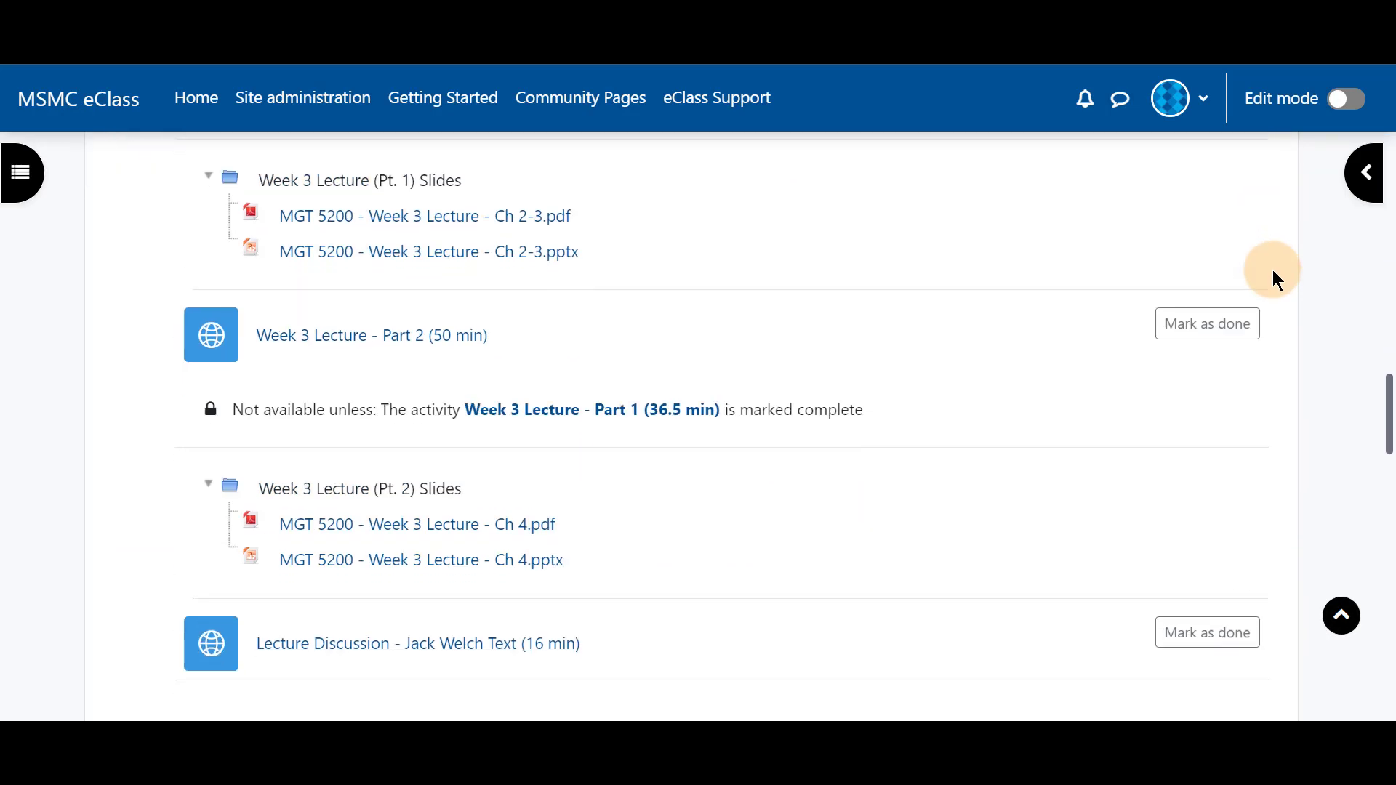
pyautogui.scroll(-4, 1273, 269)
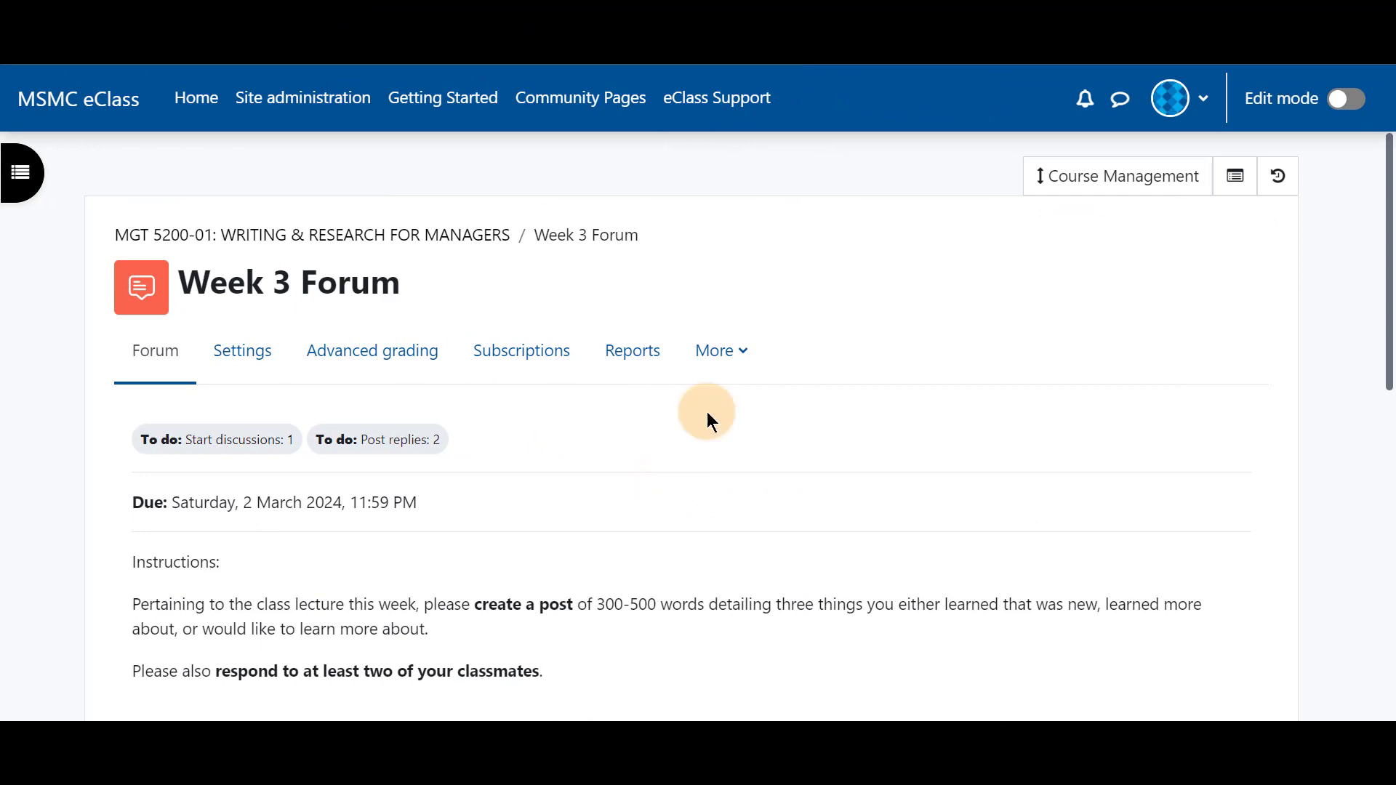
# - Save the Week 3 Forum's settings with type left as 'Standard forum for general use'
pyautogui.click(243, 351)
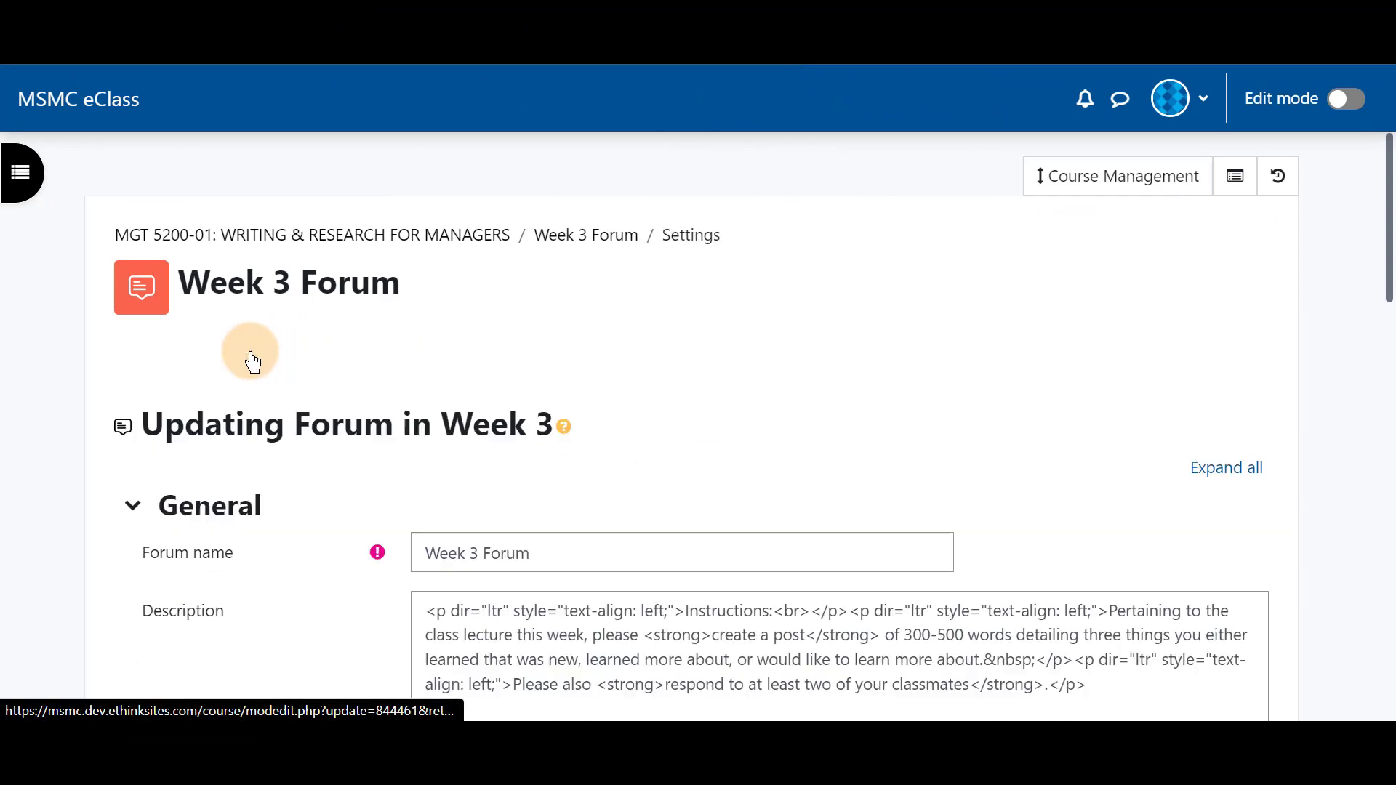
pyautogui.scroll(-3, 260, 364)
pyautogui.scroll(-2, 260, 364)
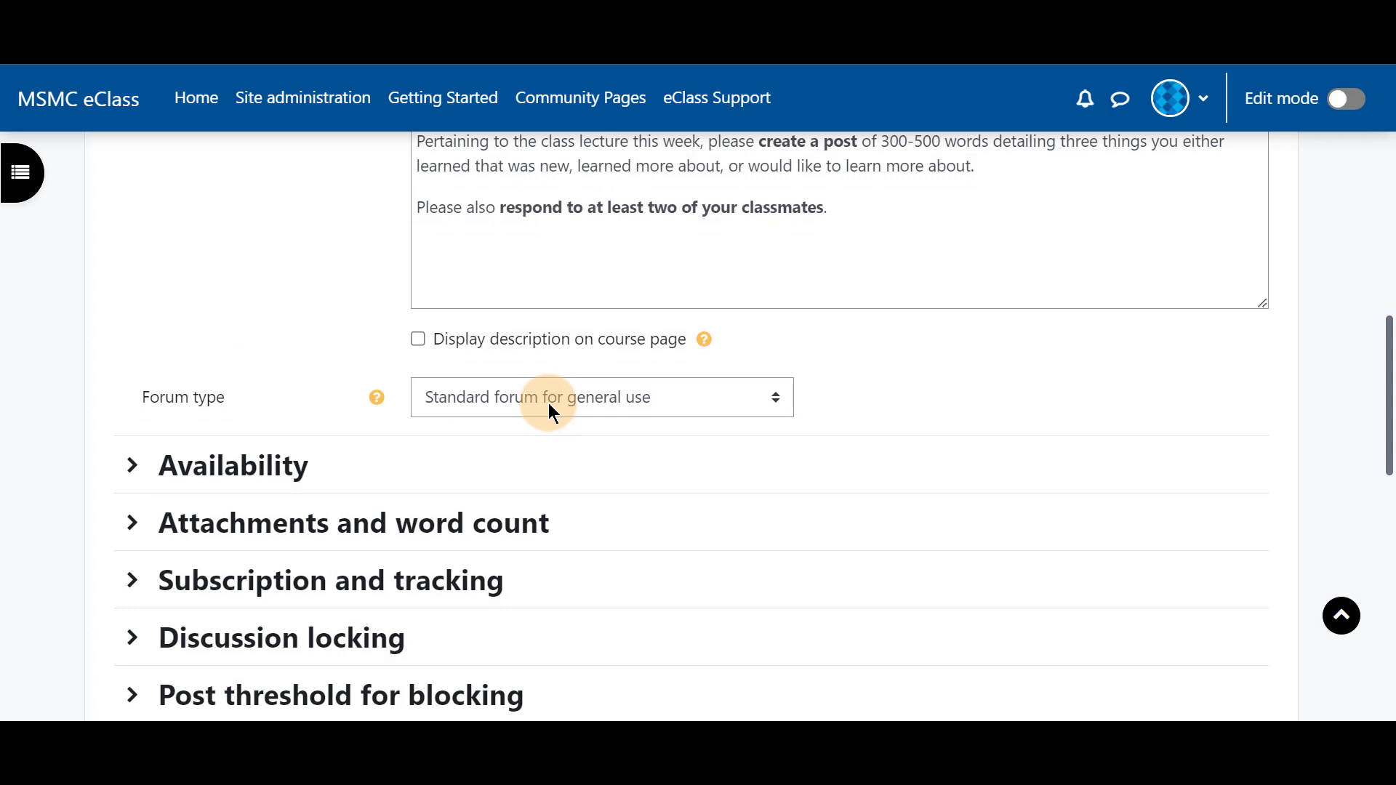
pyautogui.scroll(-5, 477, 374)
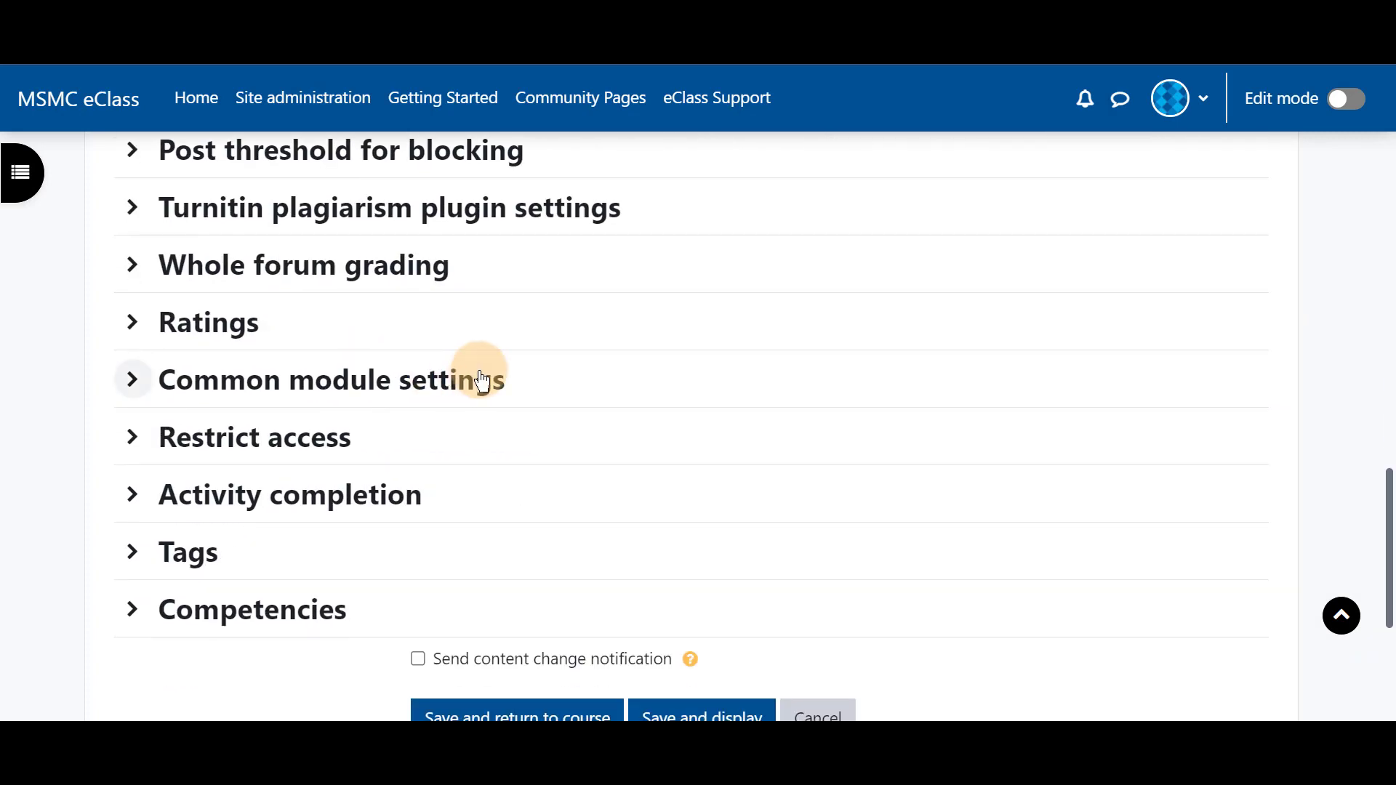
pyautogui.scroll(-3, 490, 396)
pyautogui.click(686, 411)
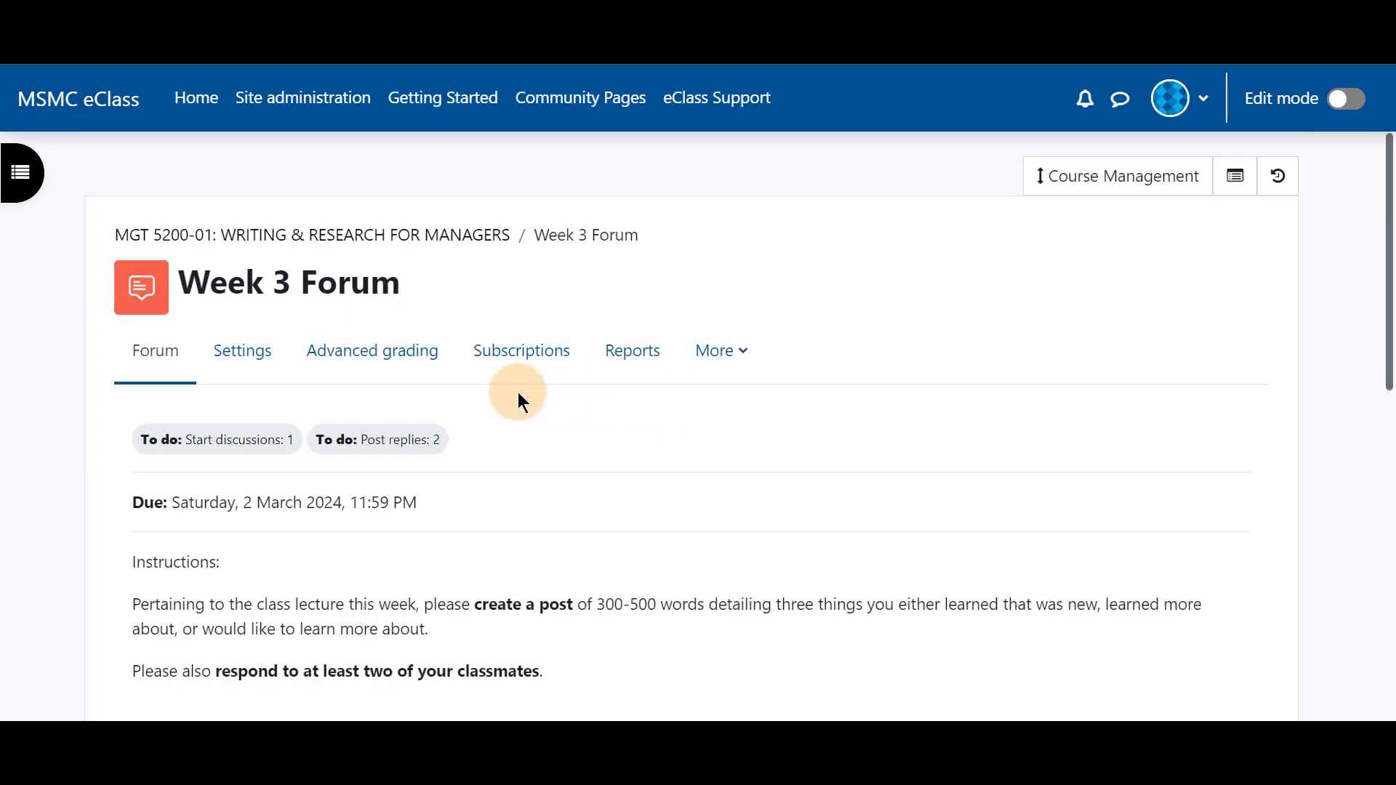
pyautogui.scroll(-2, 518, 392)
pyautogui.scroll(-1, 518, 392)
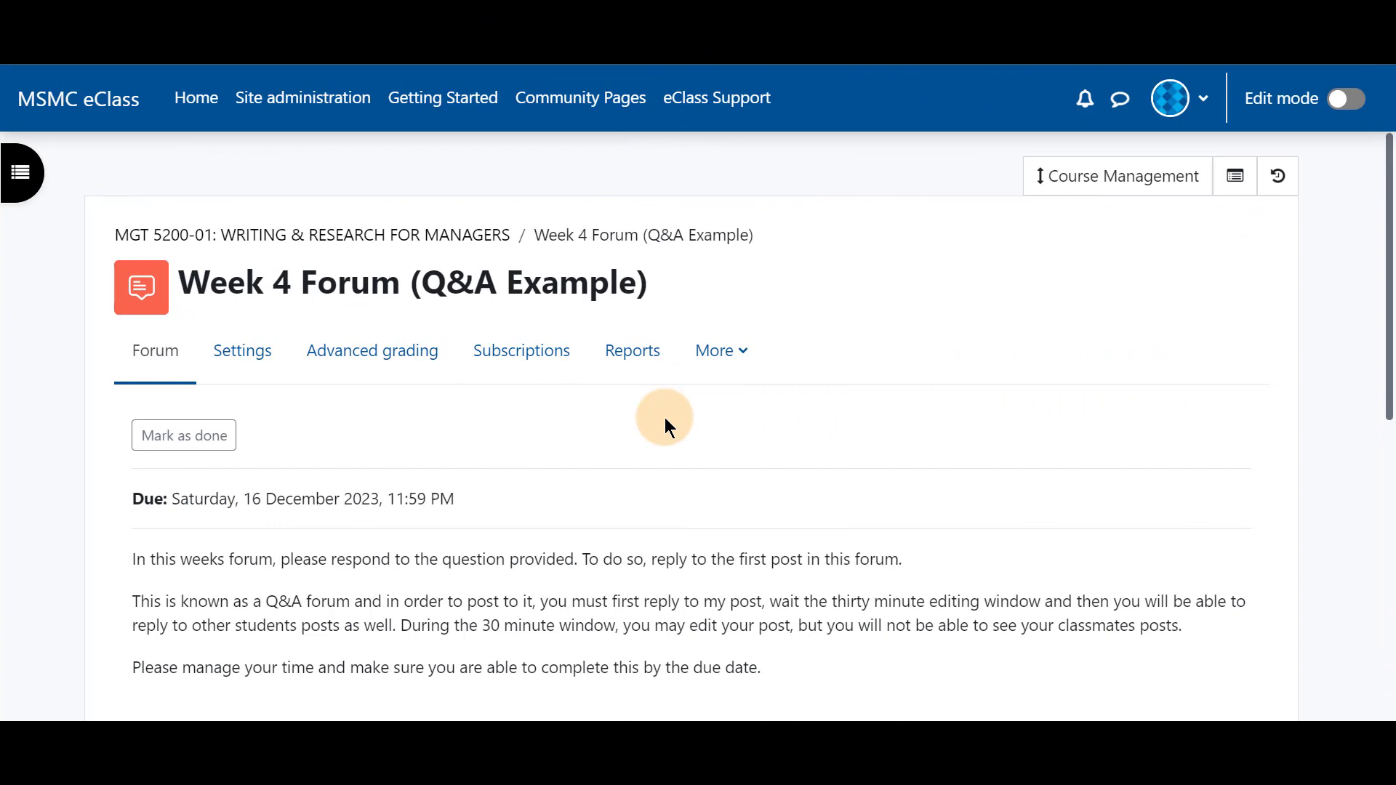
# - Keep 'Q and A forum' as the Q&A Example forum's type and save the settings
pyautogui.click(250, 353)
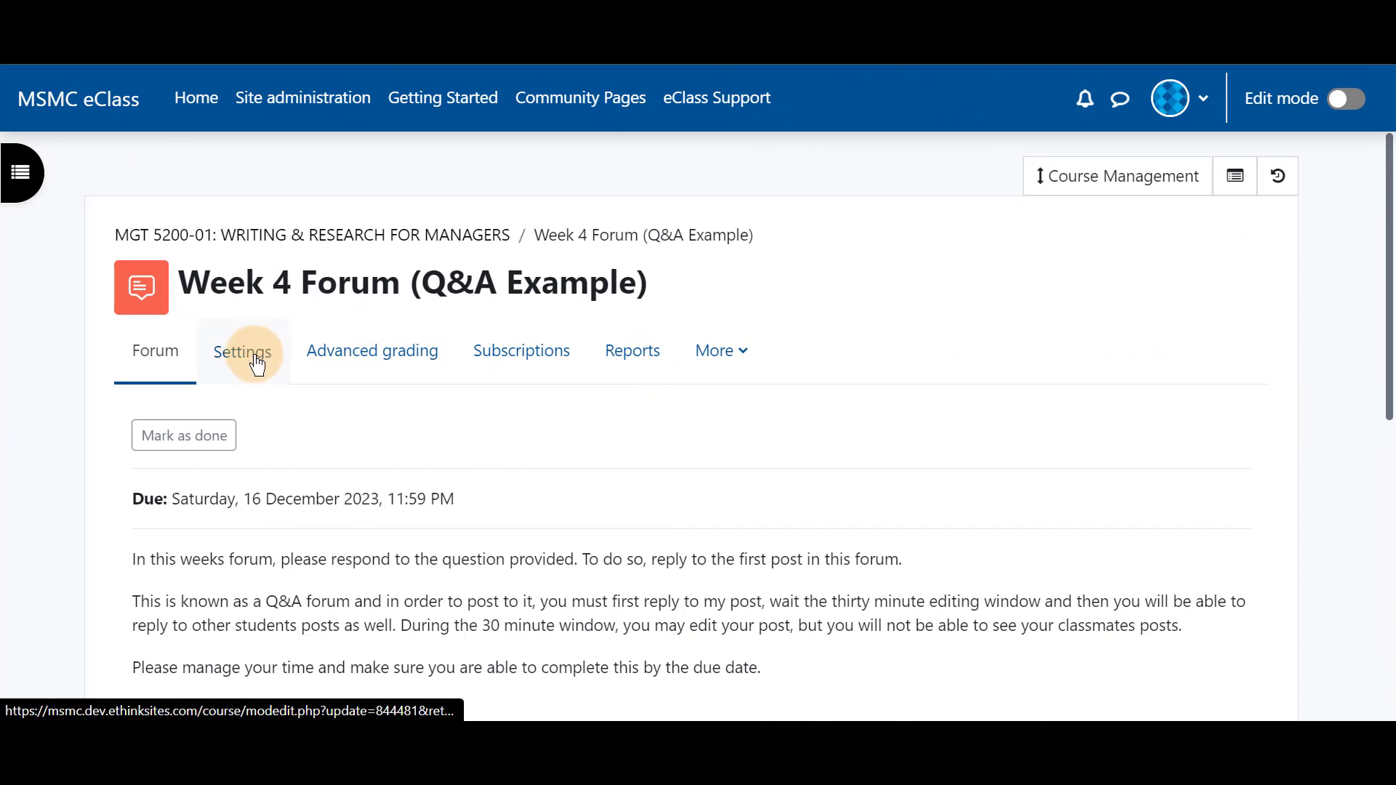
pyautogui.scroll(-3, 456, 512)
pyautogui.click(469, 509)
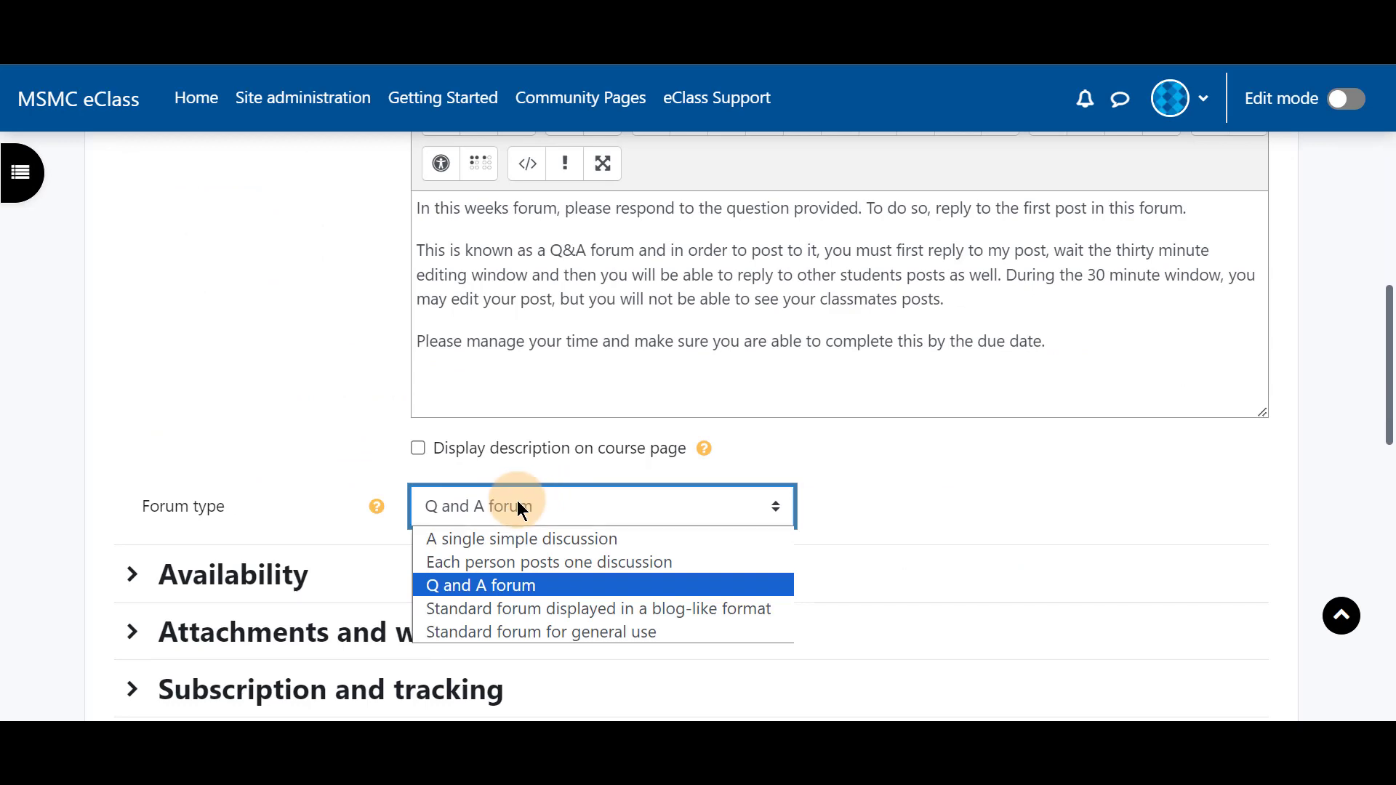
pyautogui.click(300, 401)
pyautogui.scroll(-5, 320, 398)
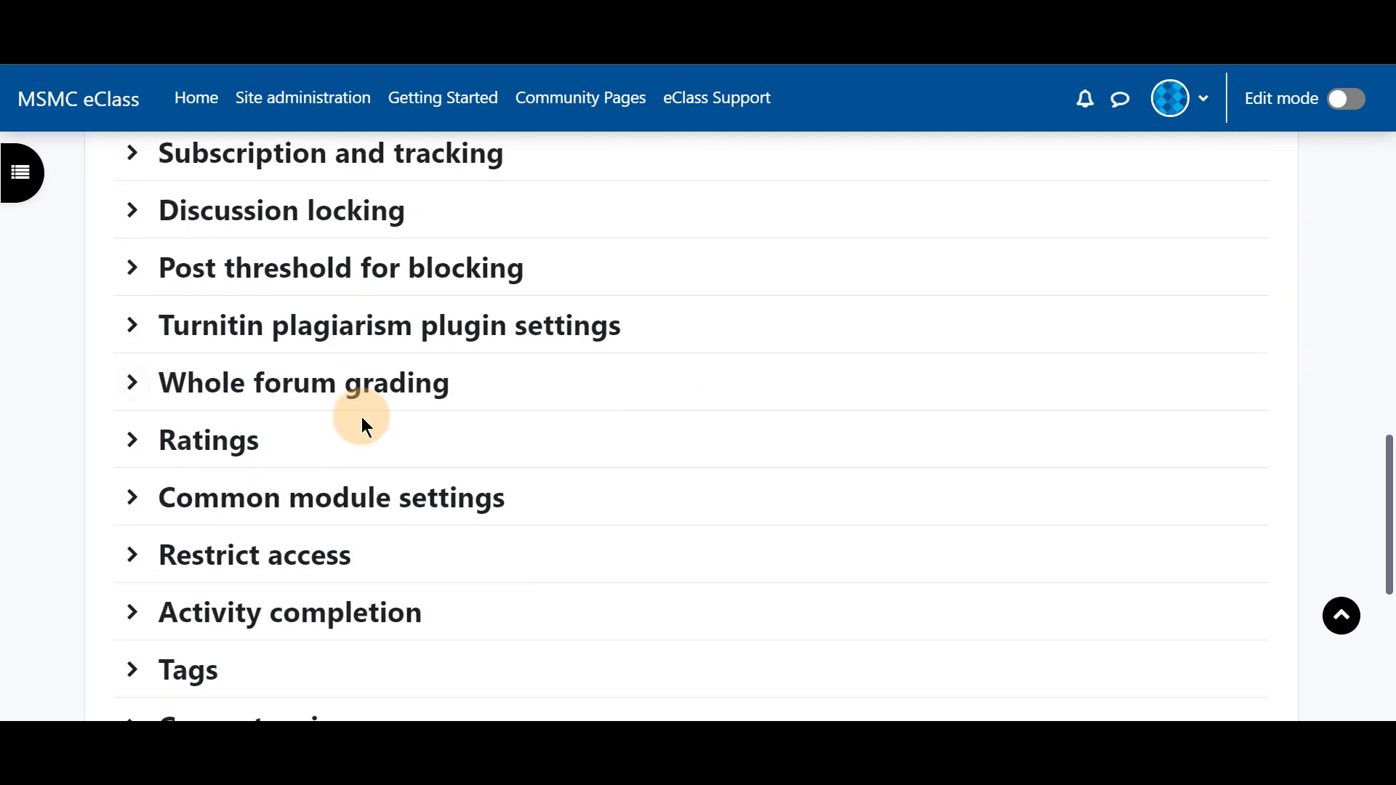
pyautogui.scroll(-5, 361, 418)
pyautogui.click(673, 407)
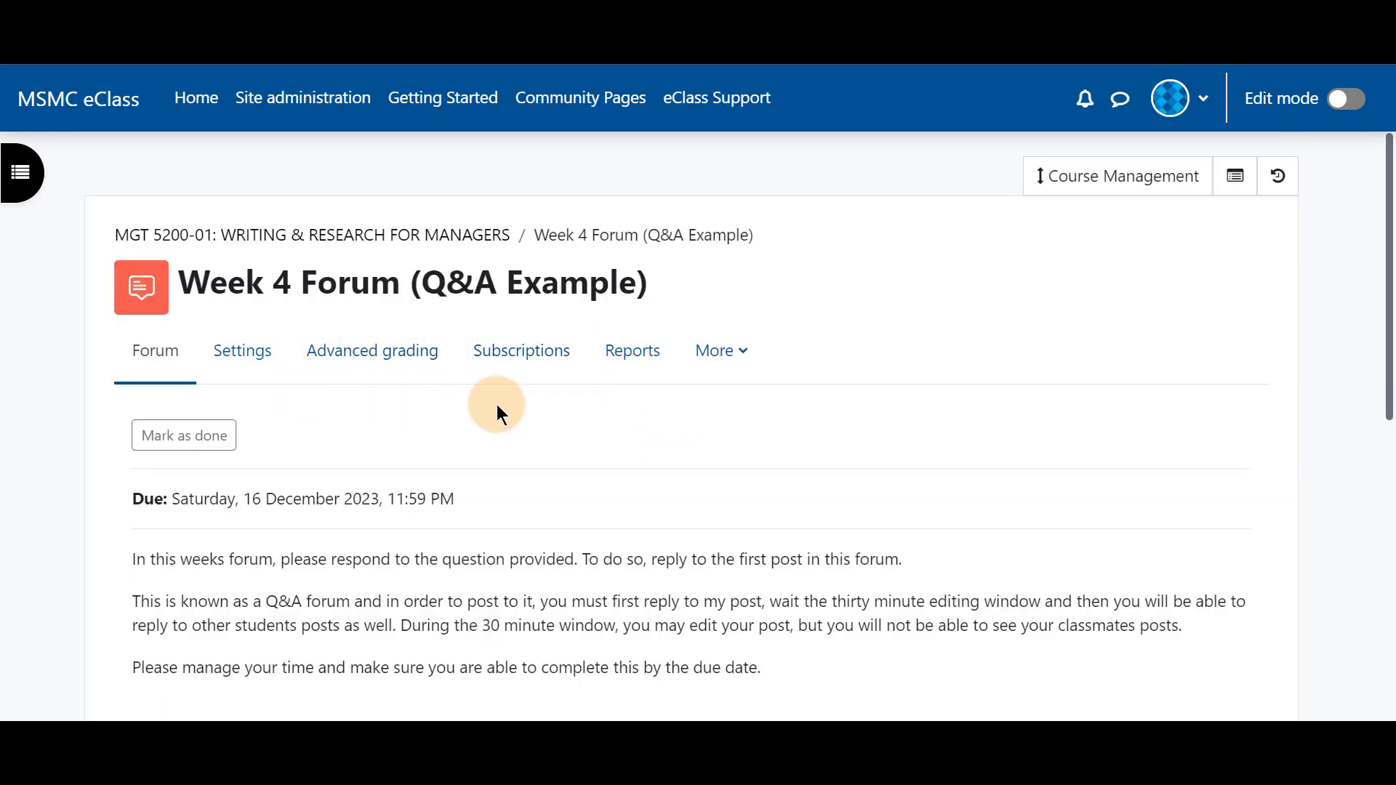
pyautogui.scroll(-4, 496, 405)
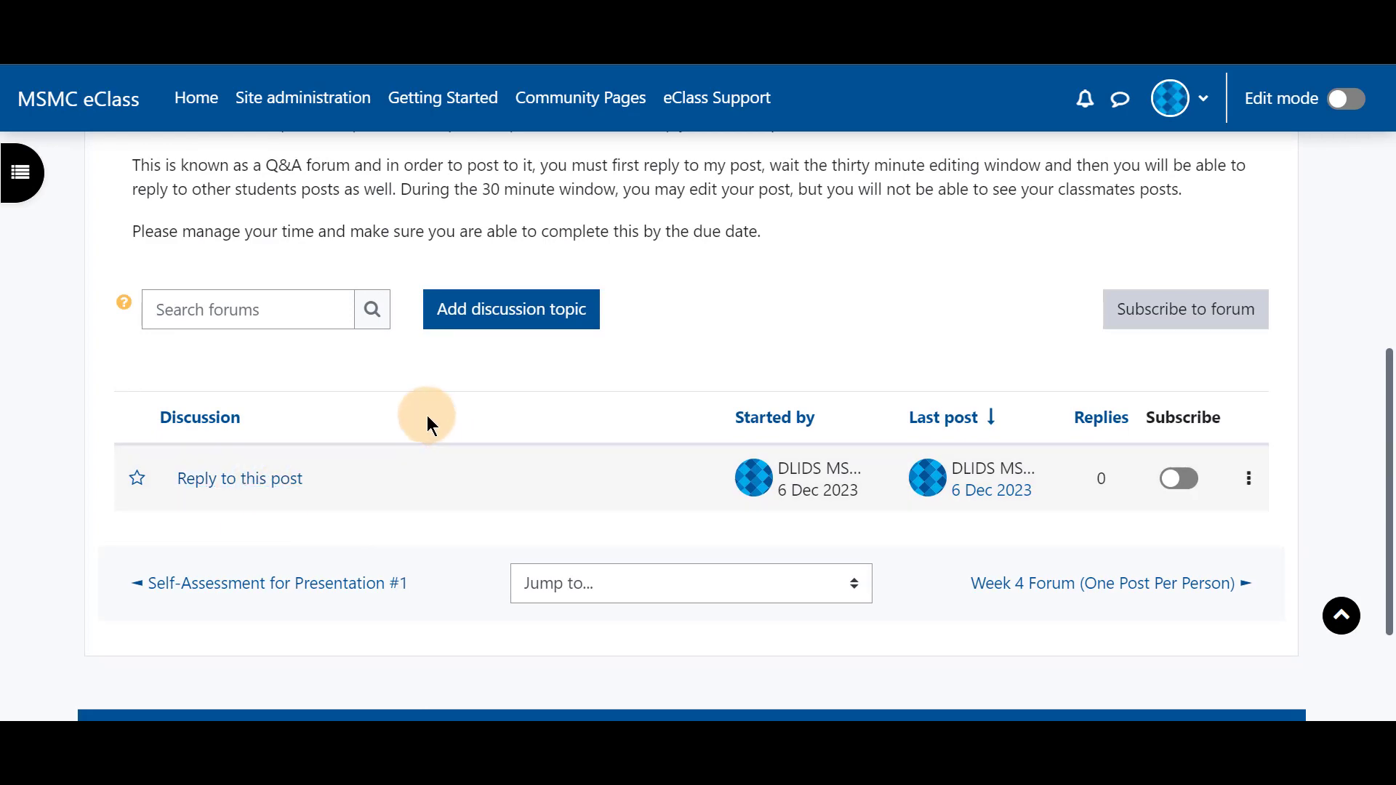
# - Open the 'Reply to this post' discussion in the Q&A forum
pyautogui.click(280, 481)
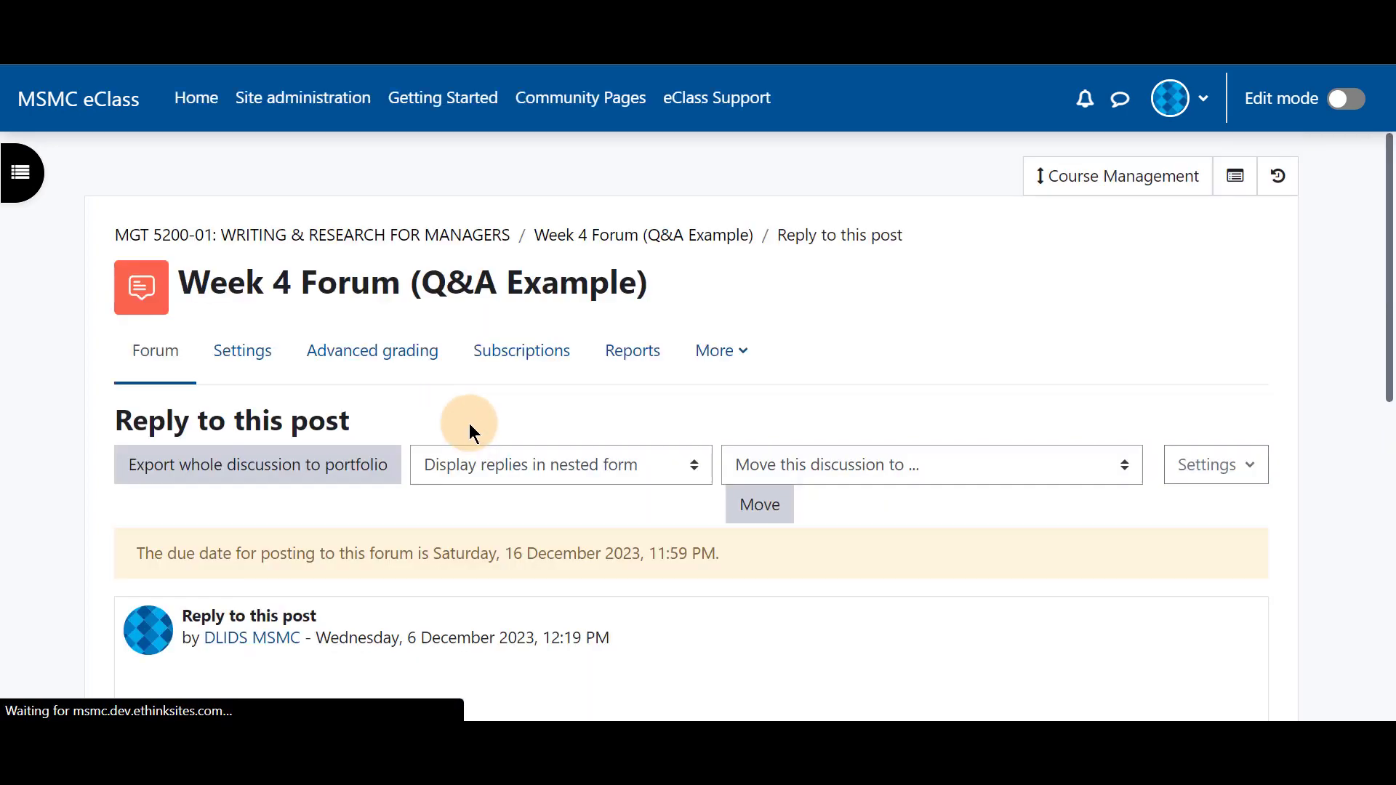
pyautogui.scroll(-3, 469, 424)
pyautogui.scroll(-2, 467, 432)
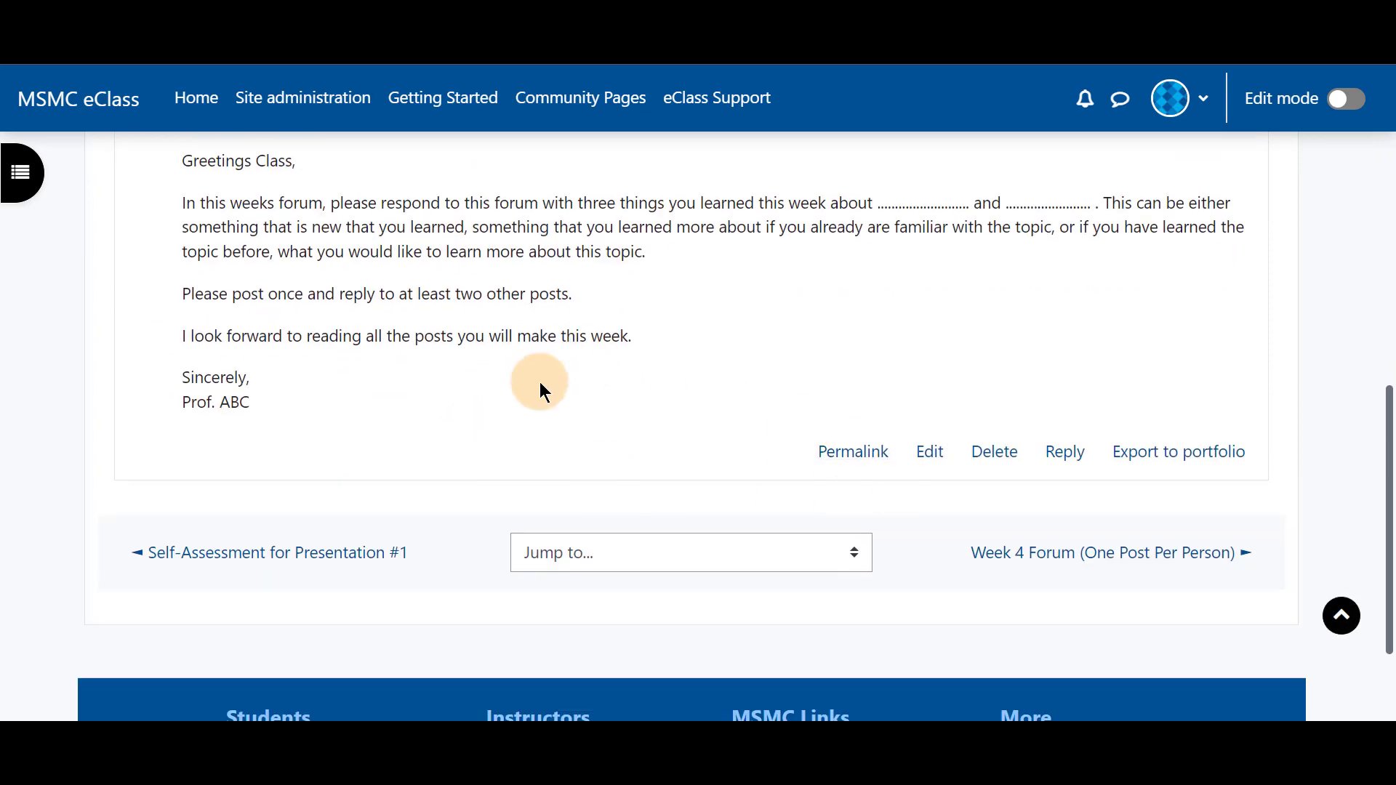
pyautogui.scroll(1, 553, 384)
pyautogui.scroll(1, 553, 384)
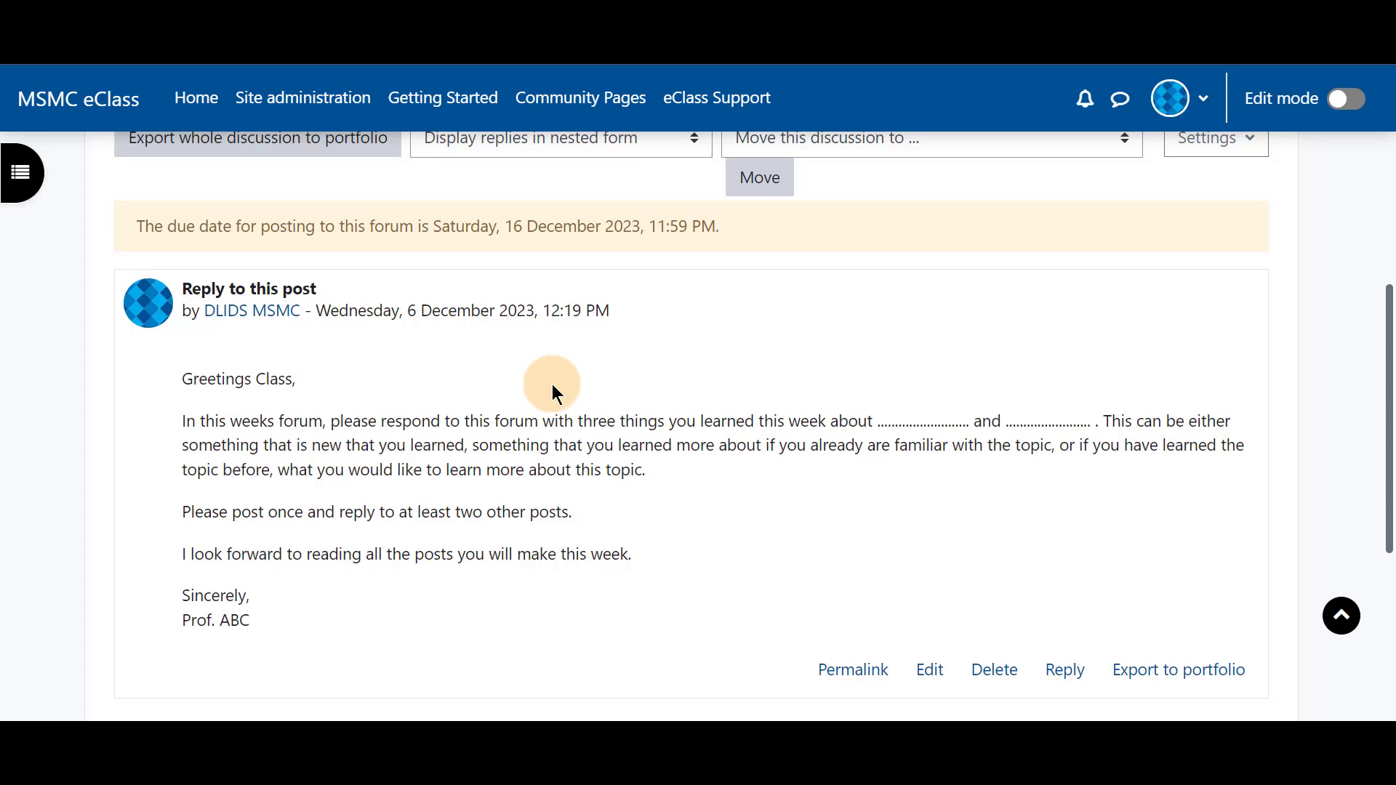
pyautogui.scroll(2, 553, 384)
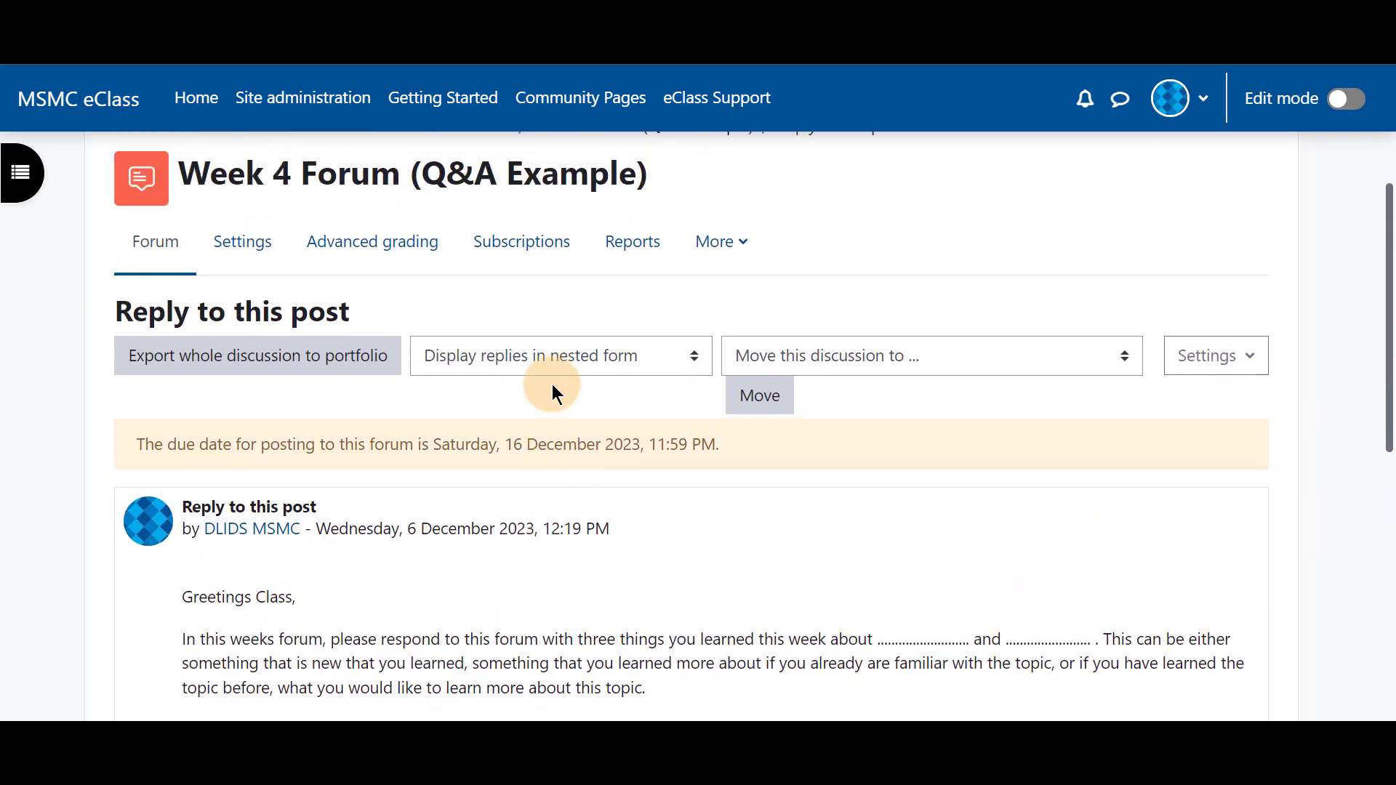
pyautogui.scroll(1, 553, 384)
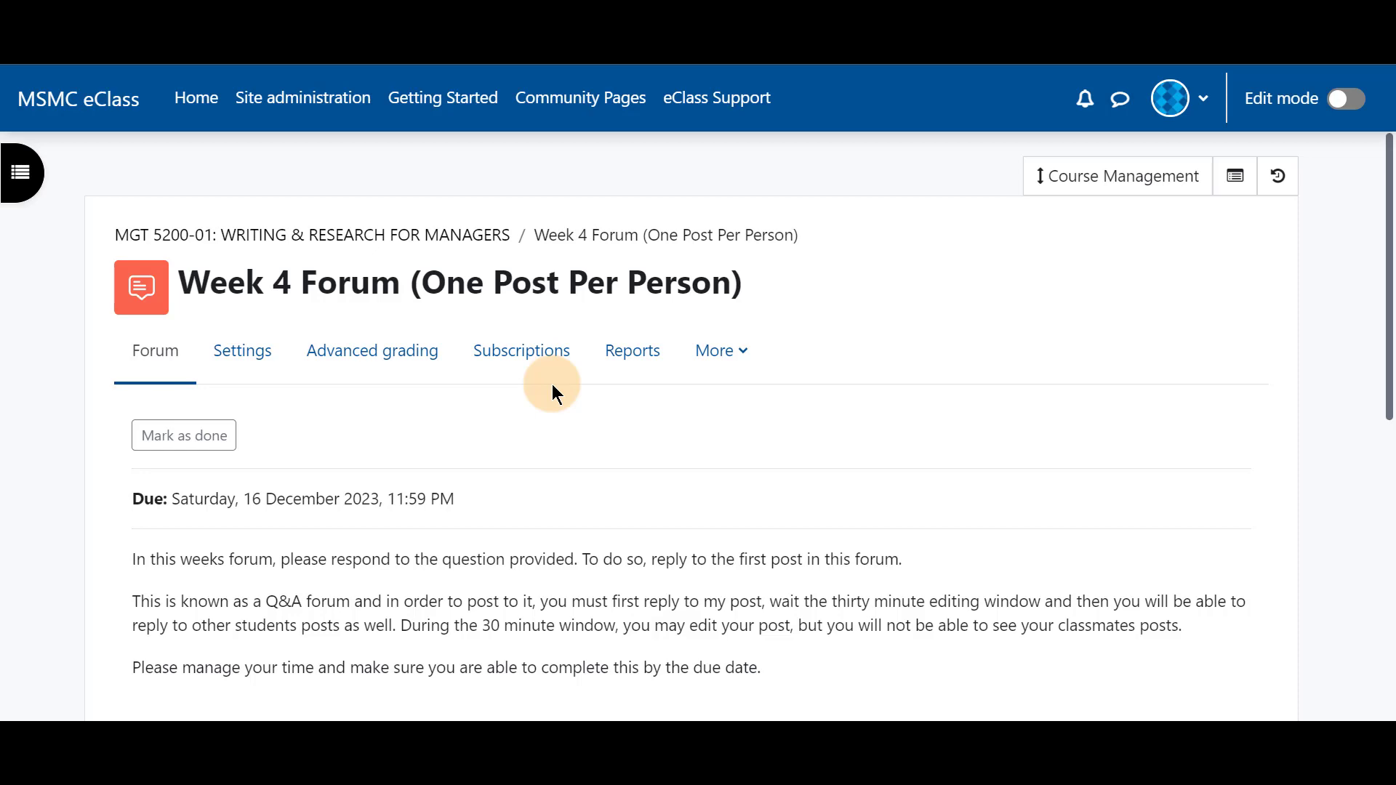
# - Set the One Post Per Person forum's type to 'Each person posts one discussion' and save
pyautogui.click(260, 372)
pyautogui.scroll(-3, 335, 455)
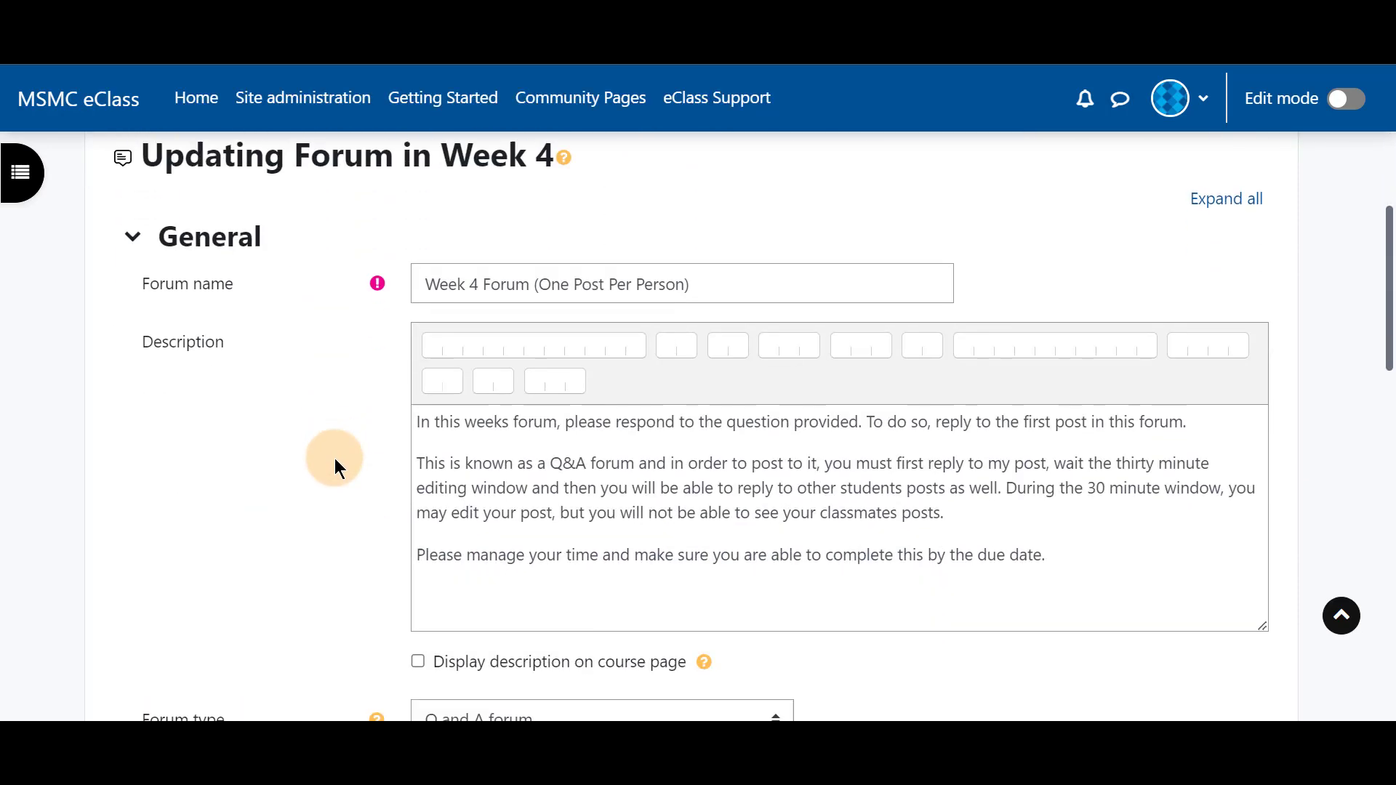
pyautogui.scroll(-2, 335, 458)
pyautogui.click(484, 506)
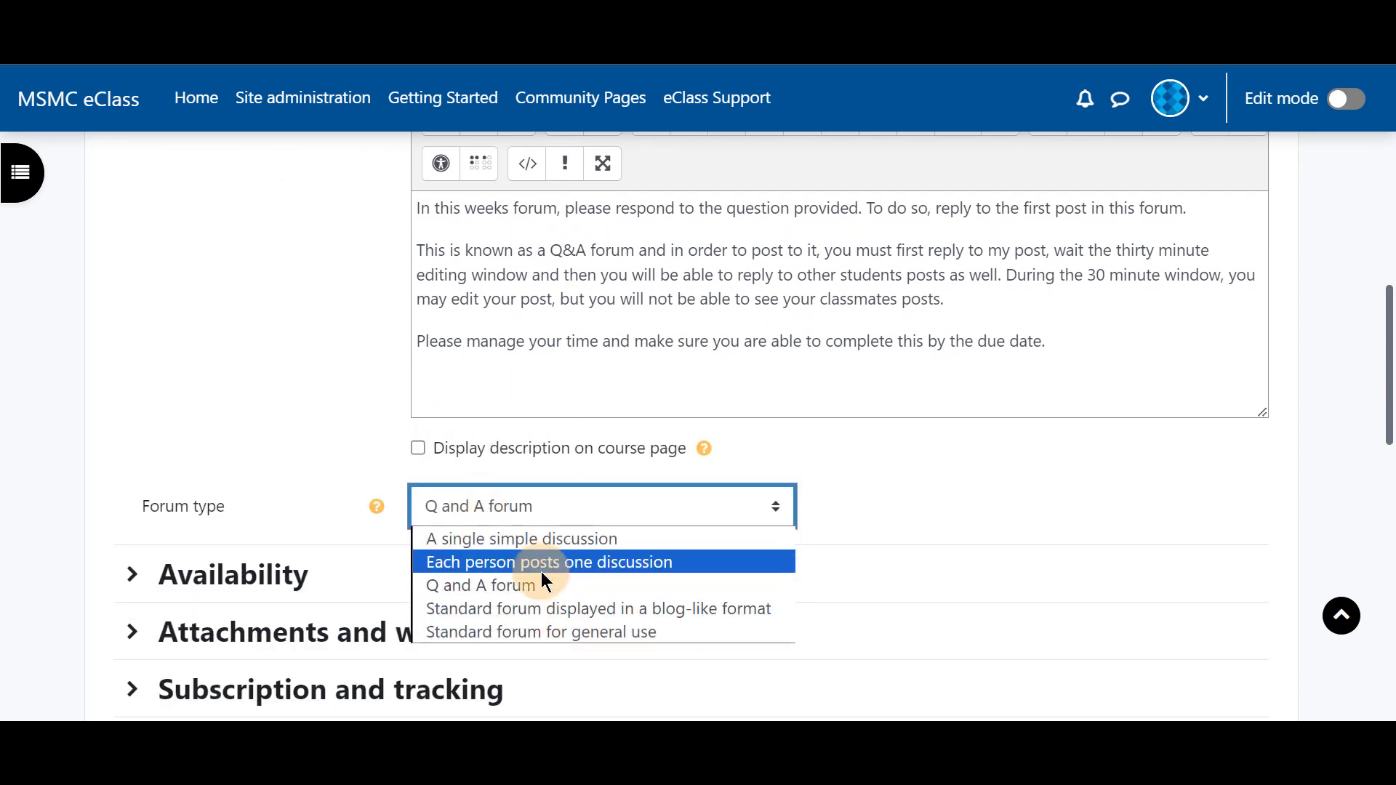
pyautogui.click(542, 563)
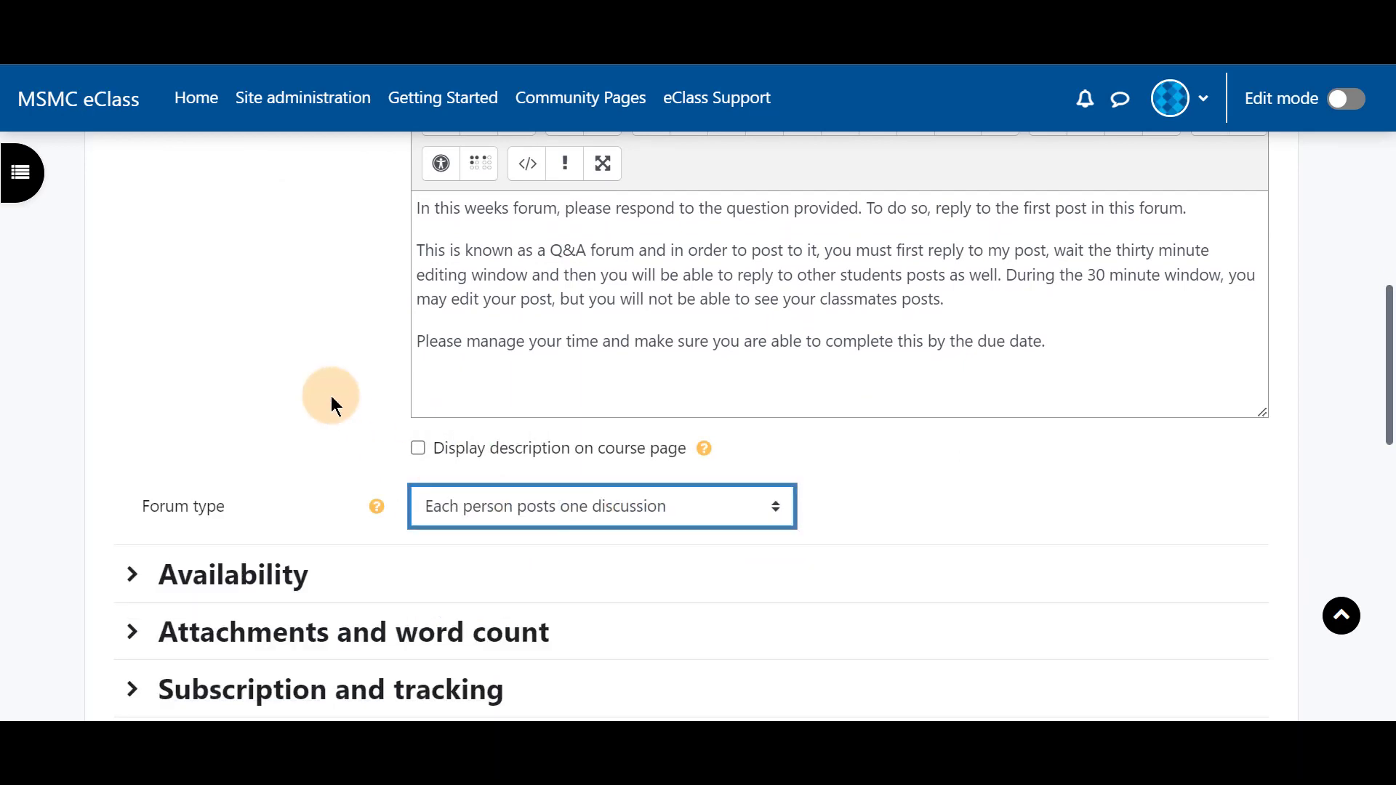
pyautogui.scroll(-4, 595, 471)
pyautogui.scroll(-5, 604, 471)
pyautogui.click(696, 391)
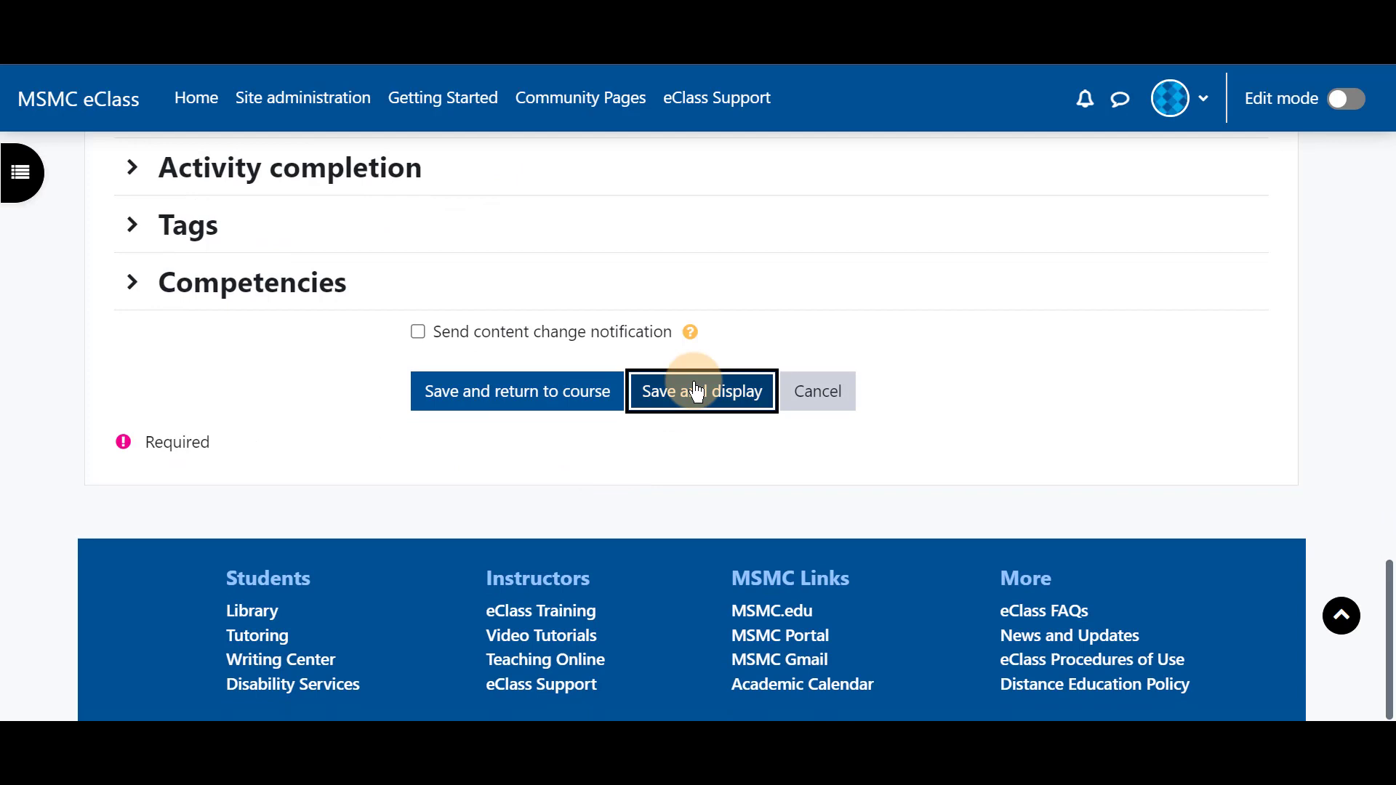
pyautogui.scroll(-3, 474, 400)
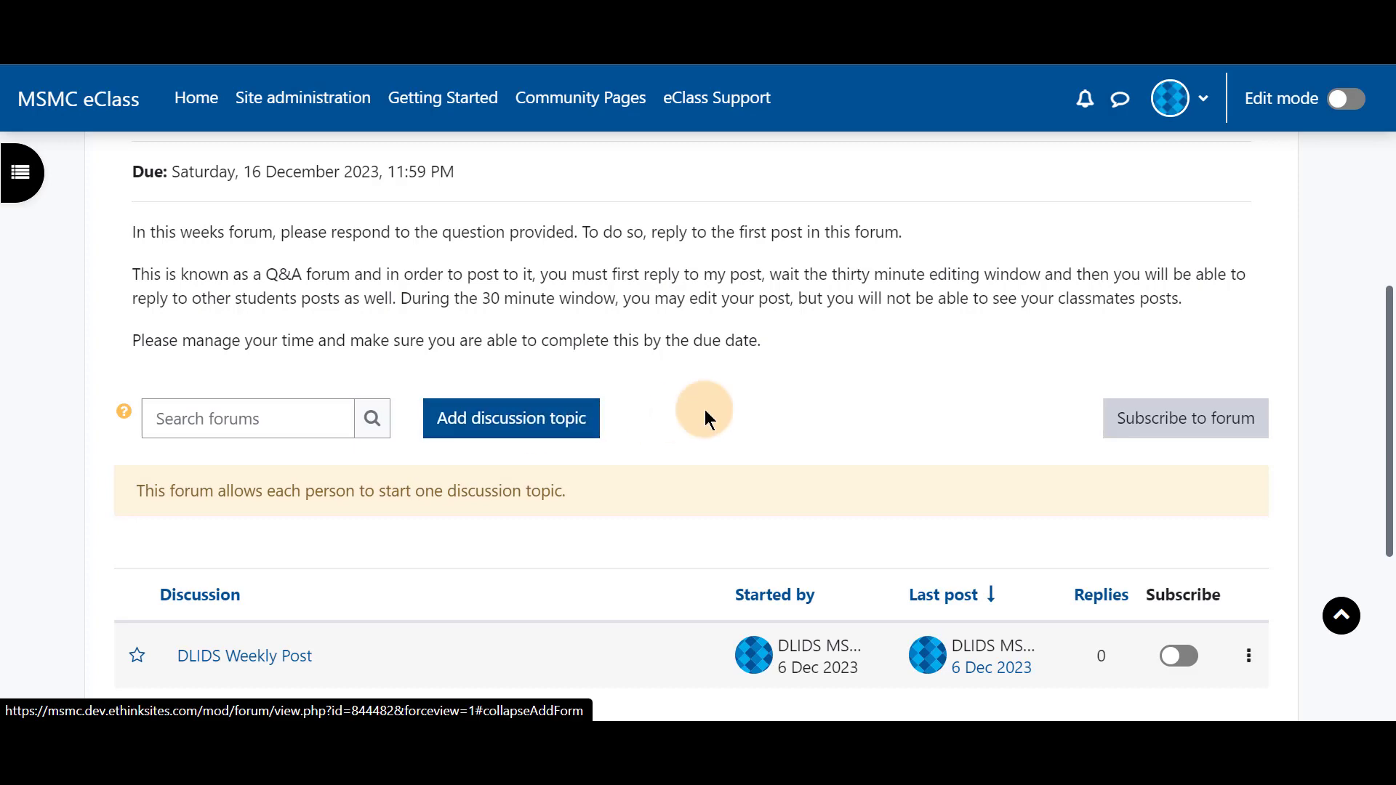
pyautogui.scroll(-3, 706, 409)
pyautogui.scroll(4, 667, 392)
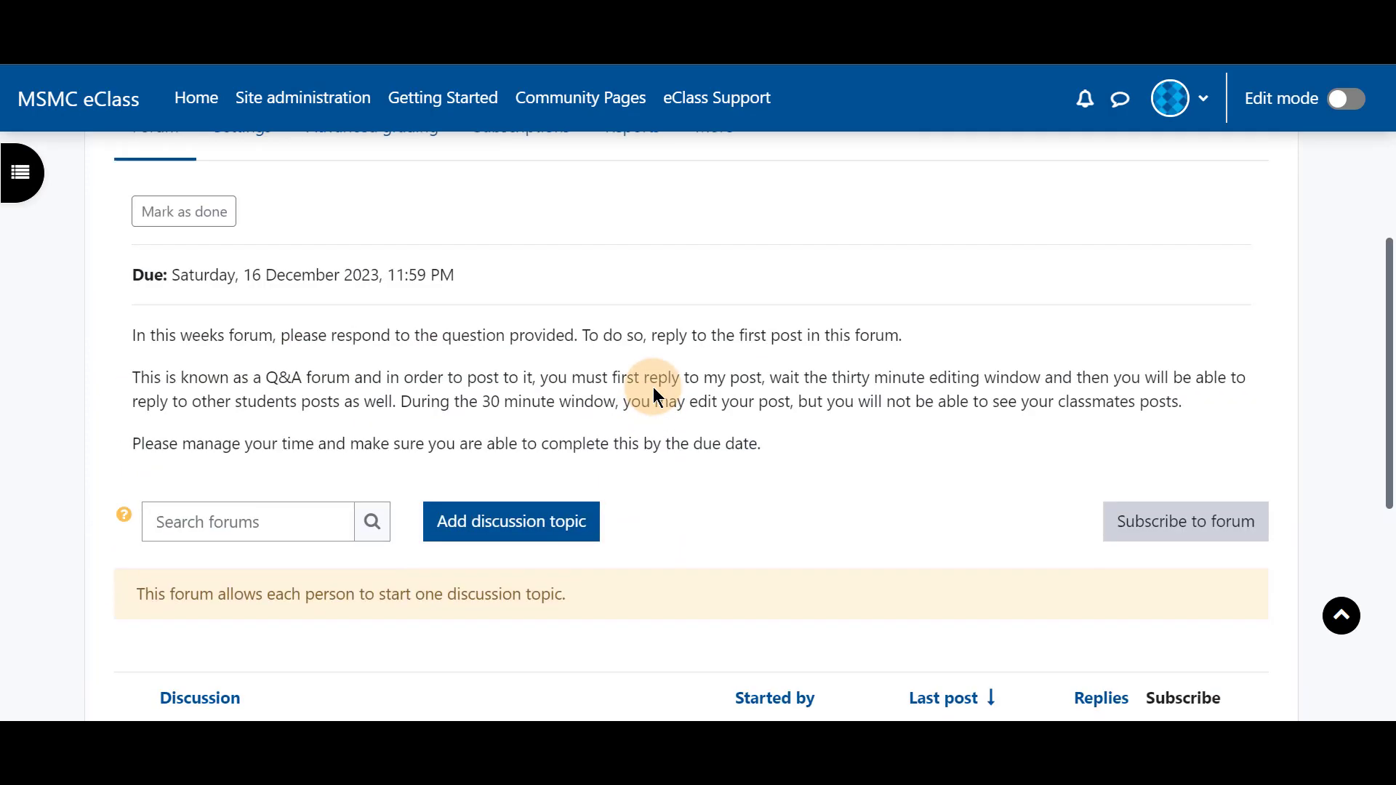
pyautogui.scroll(2, 654, 387)
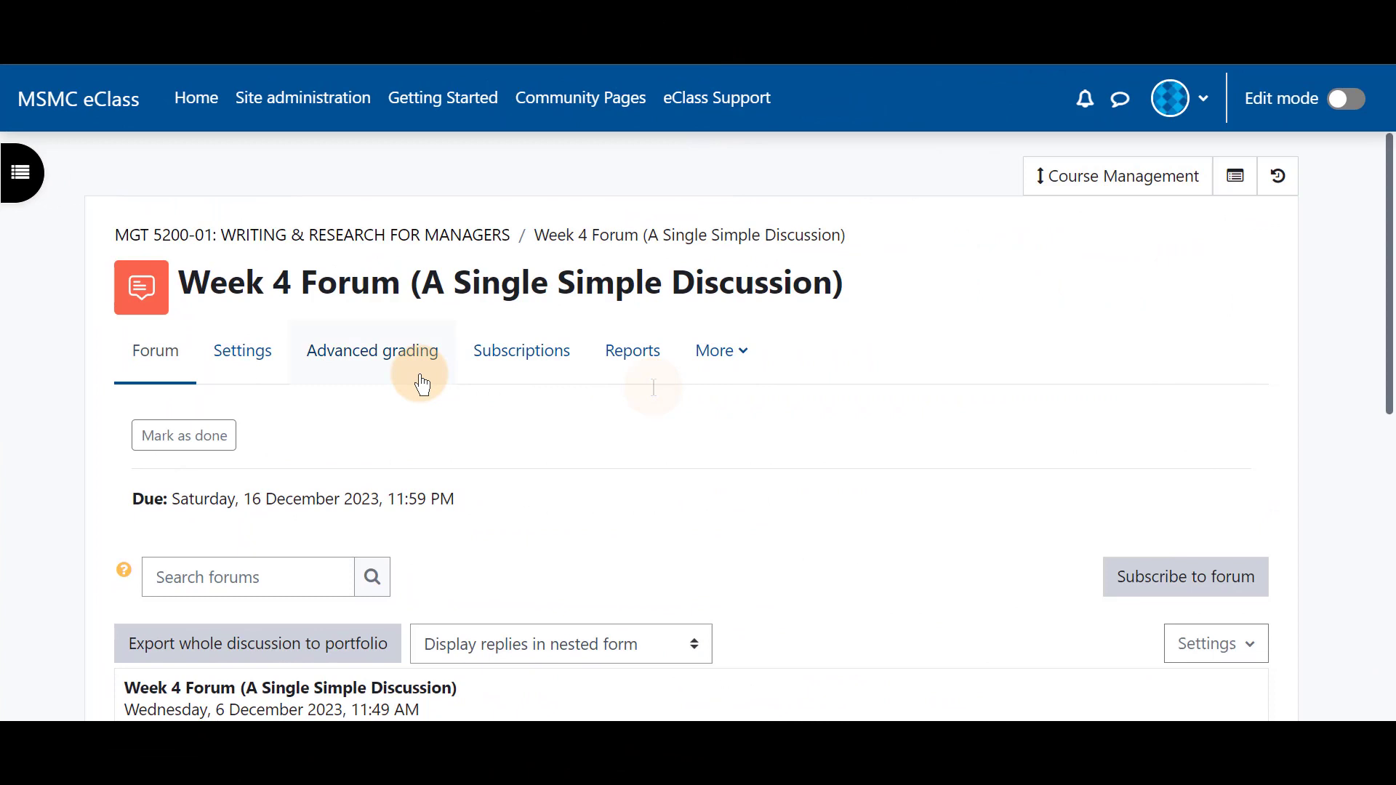
pyautogui.scroll(-3, 446, 389)
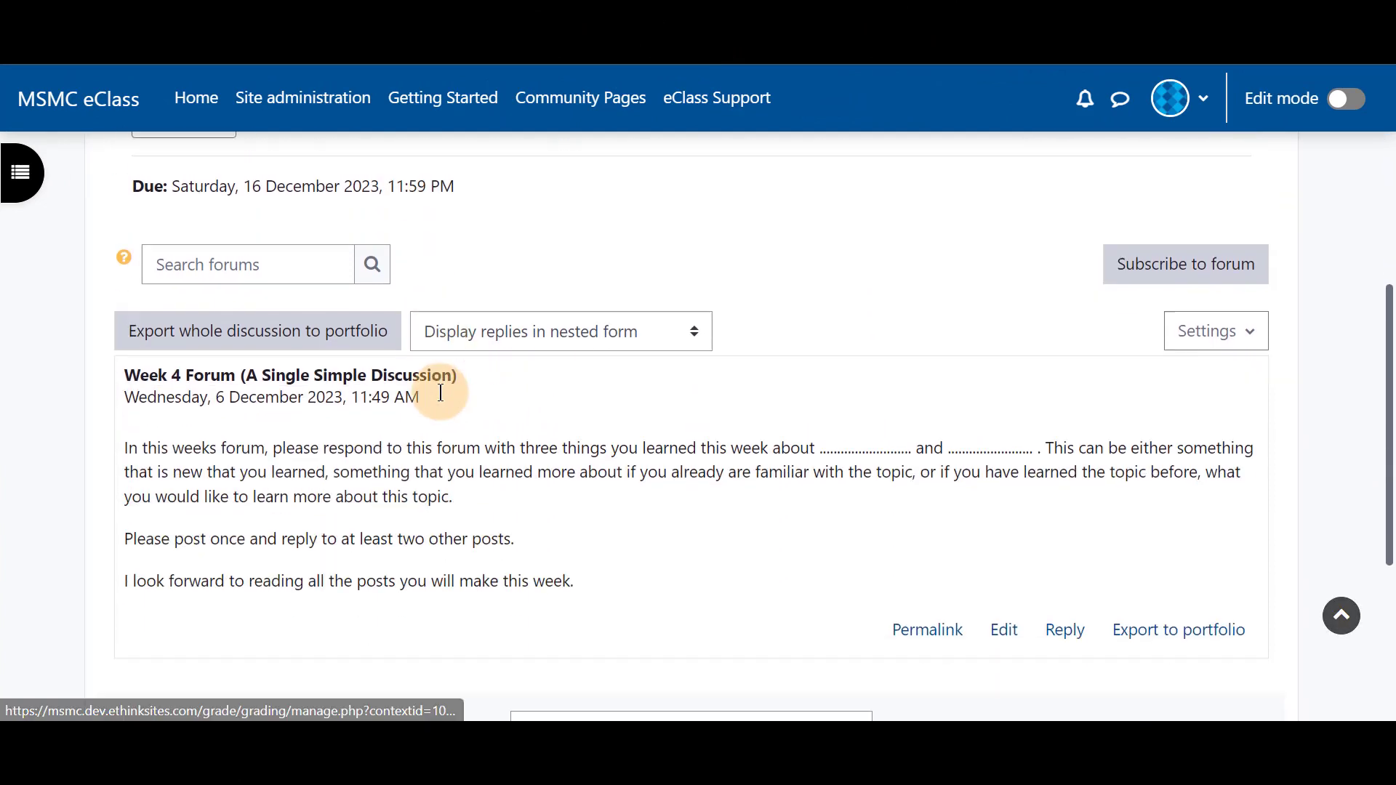
pyautogui.scroll(-2, 439, 390)
pyautogui.scroll(2, 603, 407)
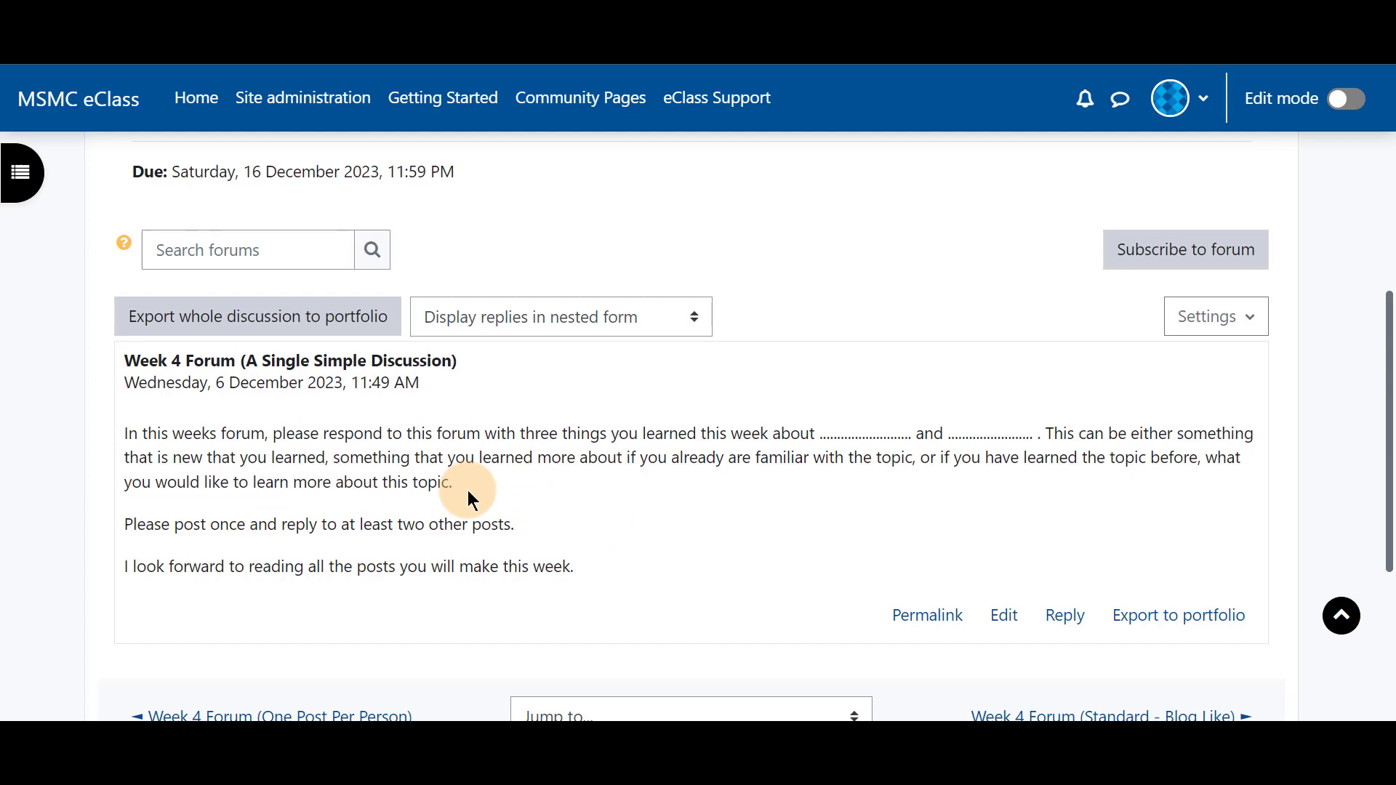
pyautogui.scroll(3, 519, 490)
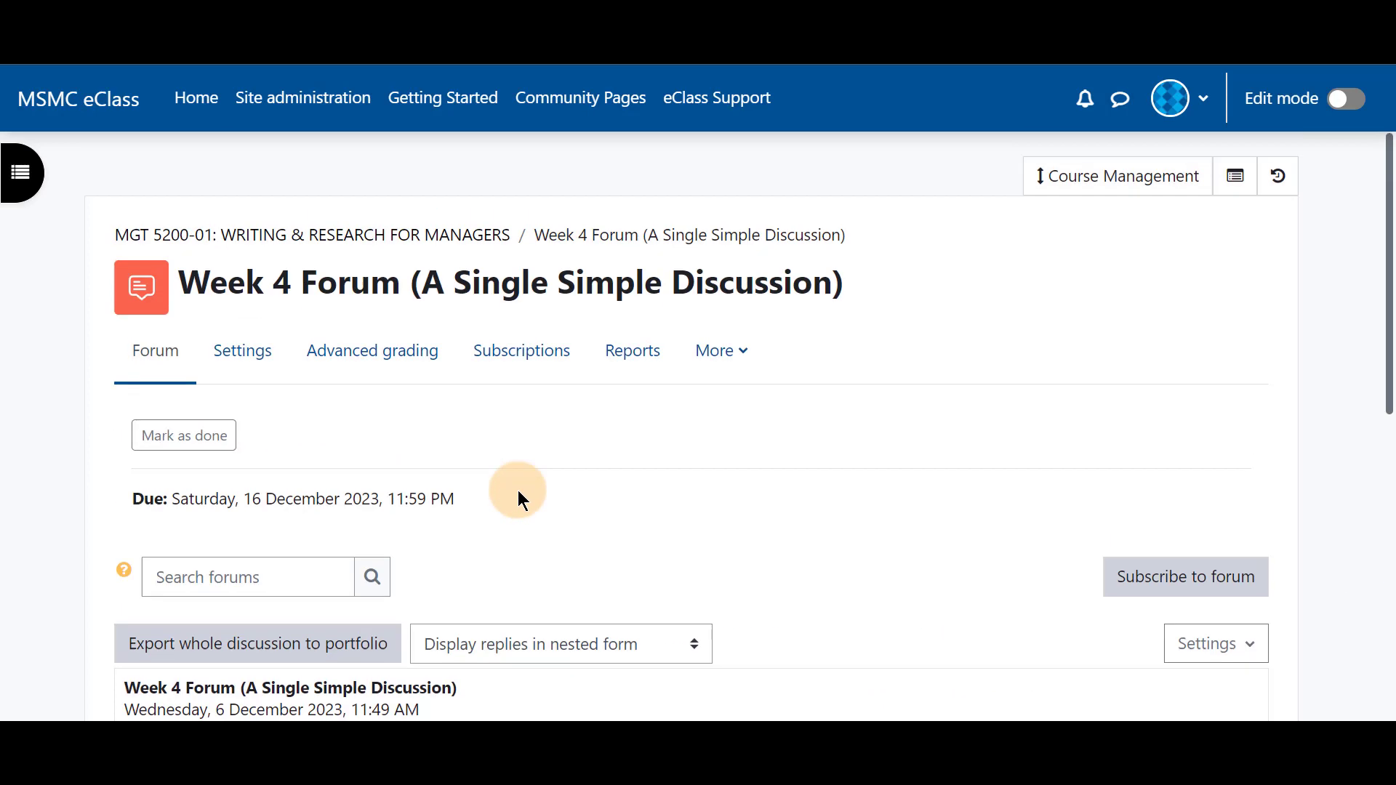
# - Save the Single Simple Discussion forum's settings with type left as 'A single simple discussion'
pyautogui.click(270, 367)
pyautogui.scroll(-2, 386, 475)
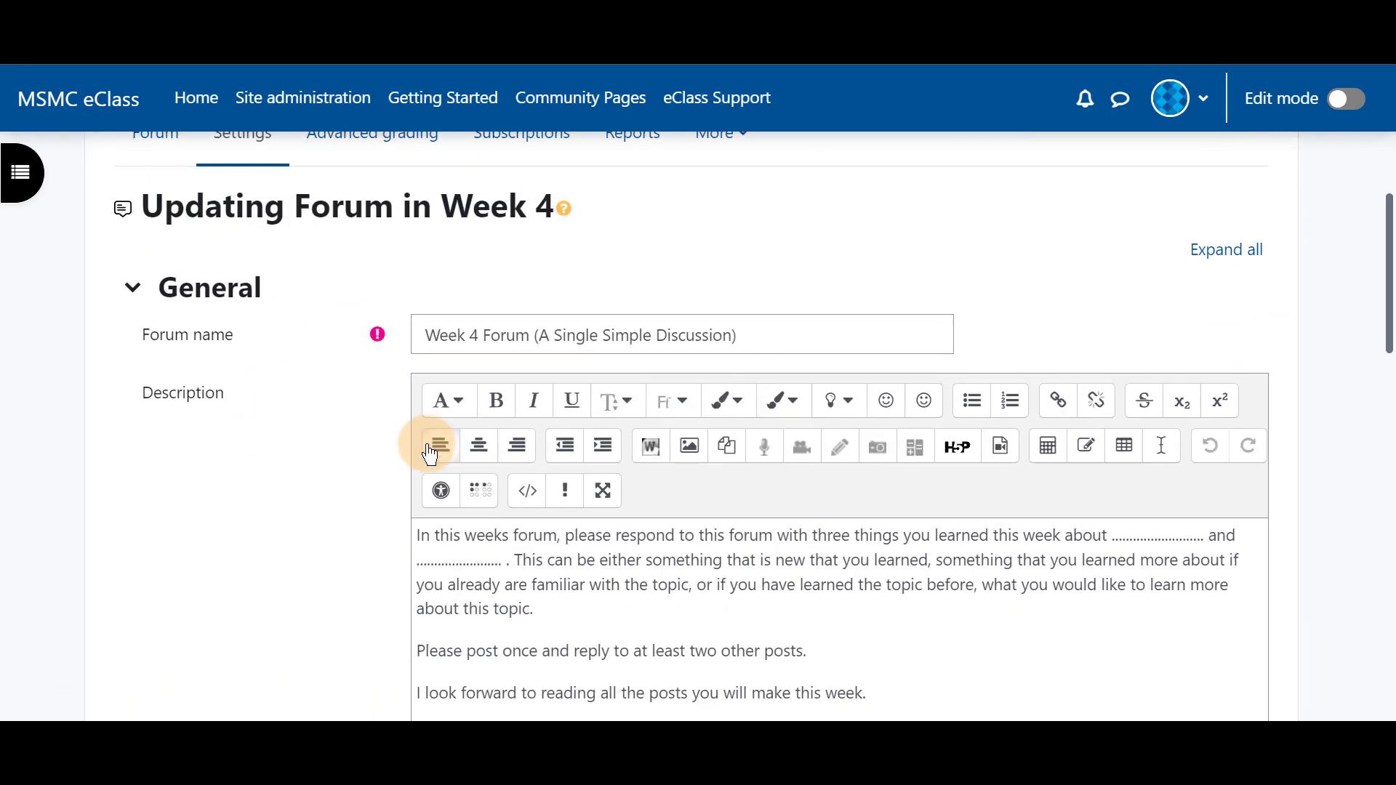
pyautogui.scroll(-4, 329, 484)
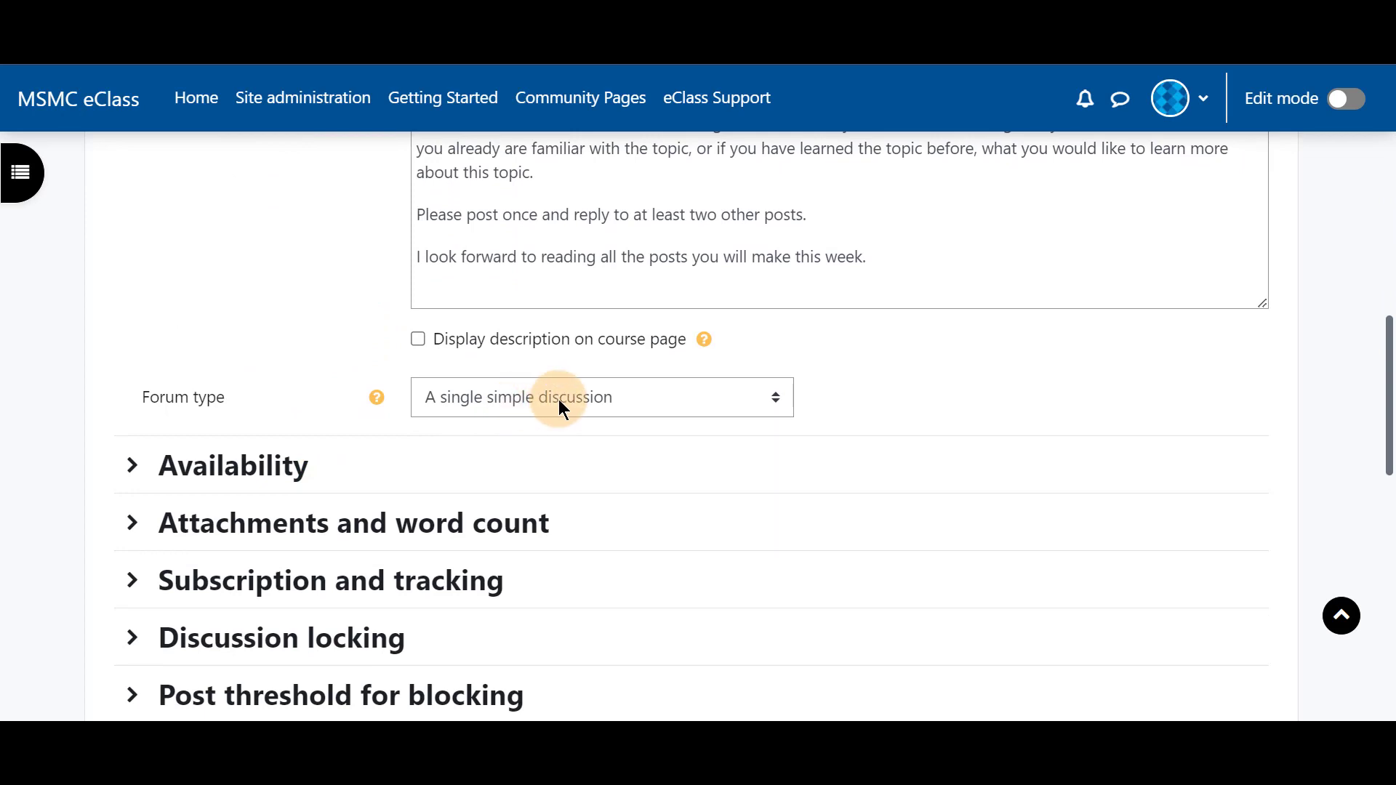
pyautogui.scroll(-2, 549, 486)
pyautogui.scroll(-2, 549, 484)
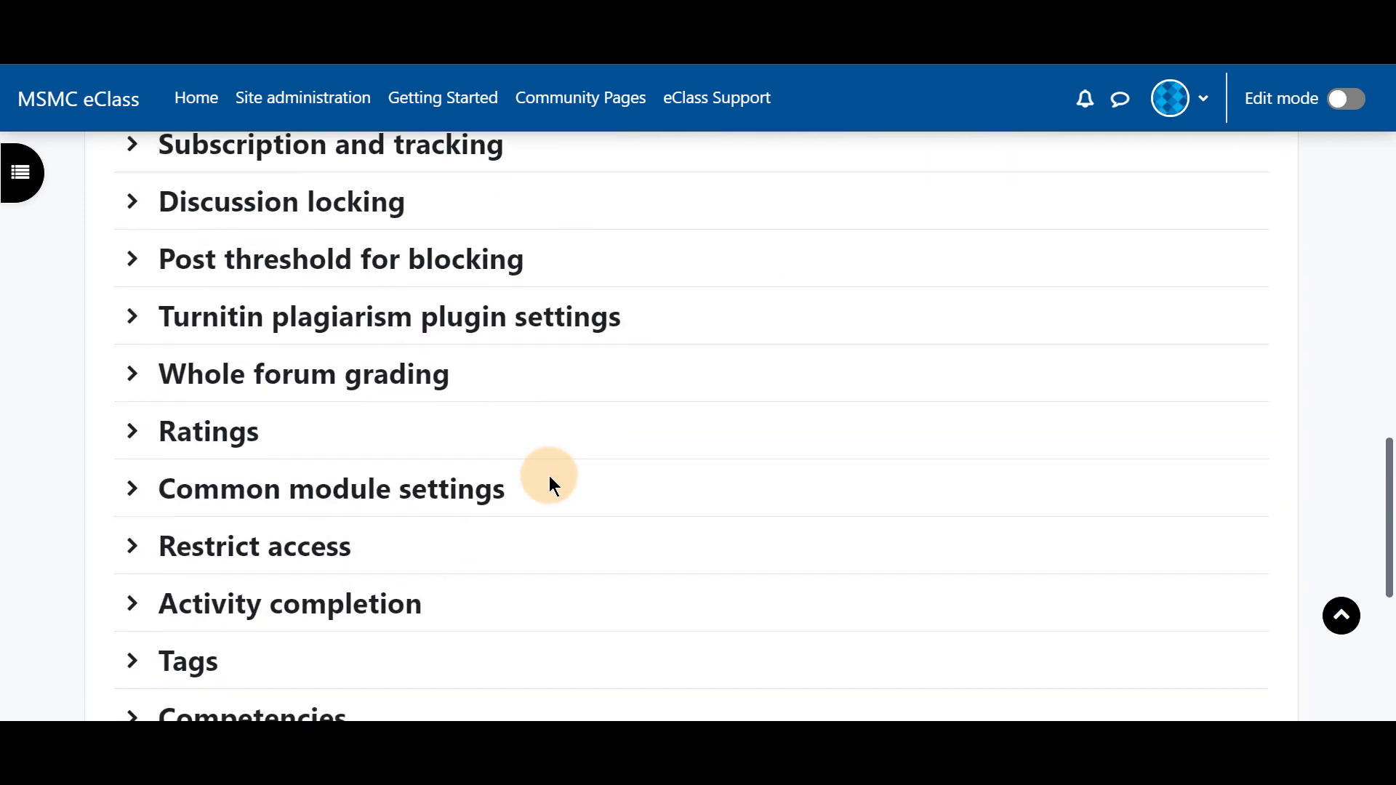
pyautogui.scroll(-4, 549, 475)
pyautogui.click(688, 400)
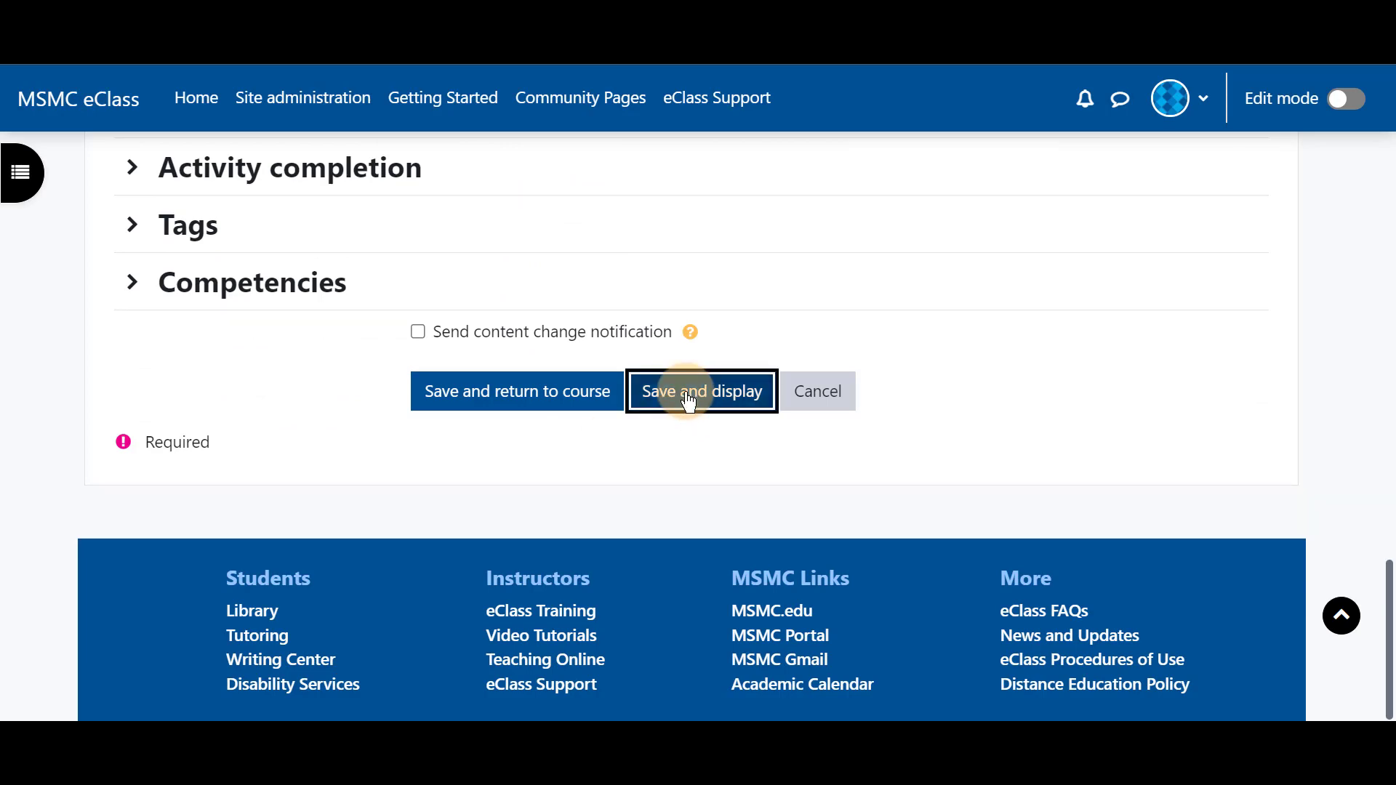
pyautogui.scroll(-1, 386, 383)
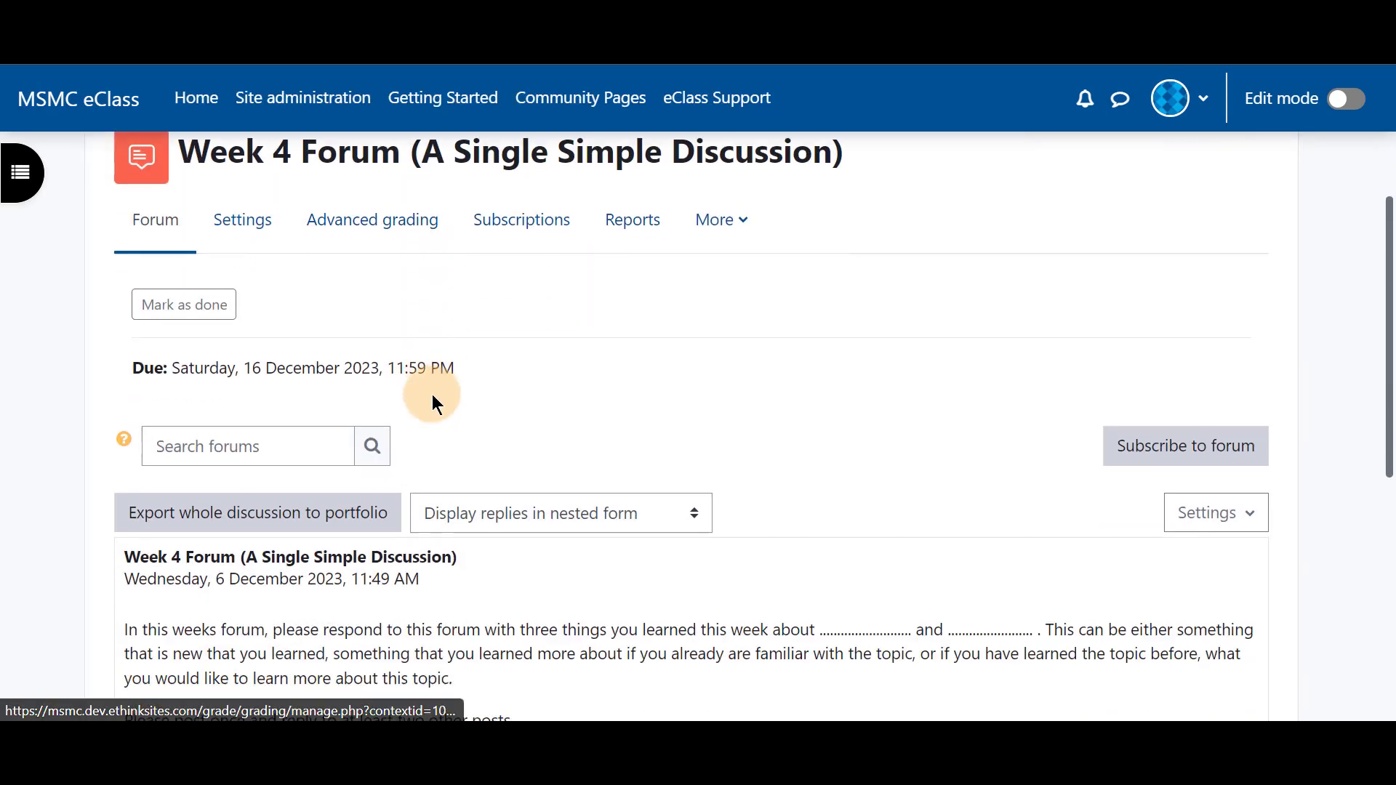
pyautogui.scroll(-3, 433, 400)
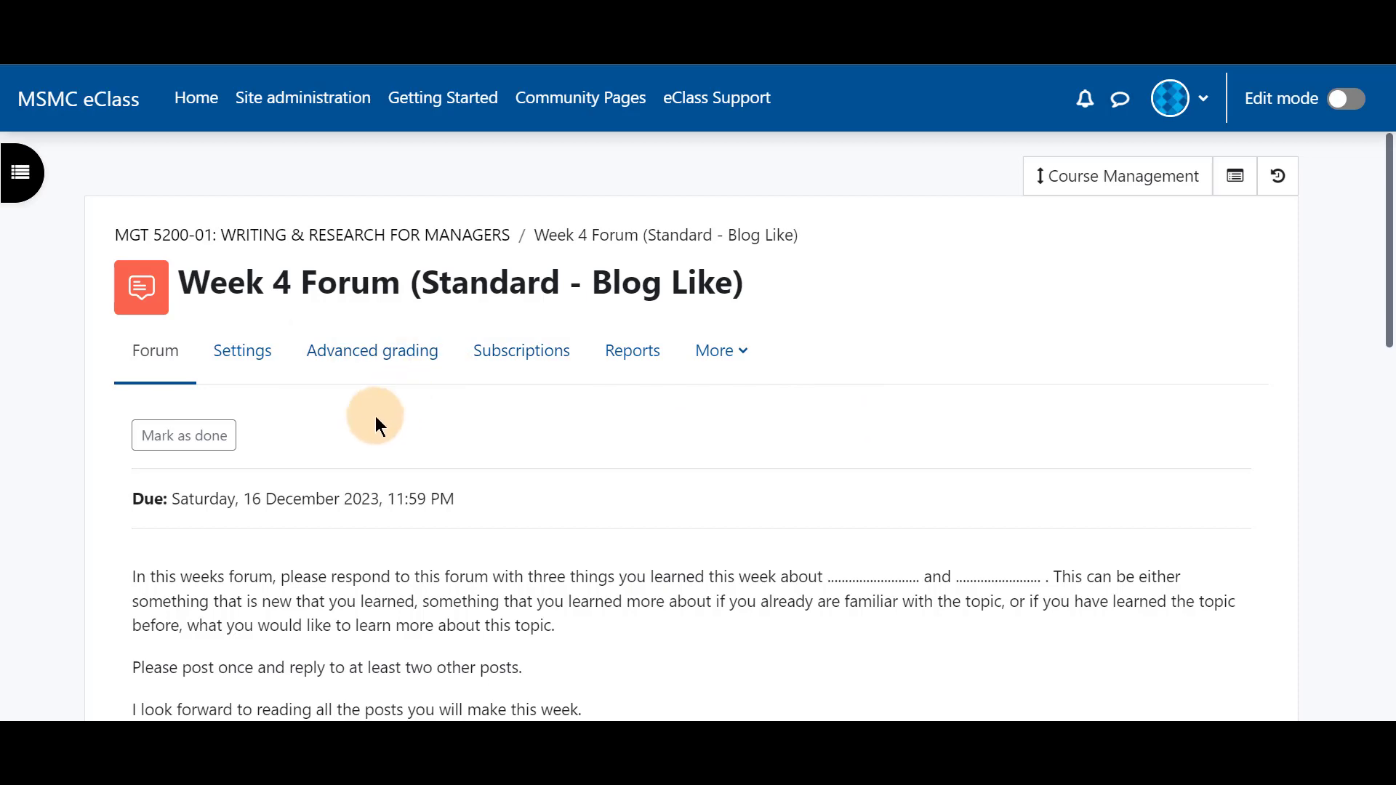
# - Choose 'Standard forum displayed in a blog-like format' for the Blog Like forum and save
pyautogui.click(243, 350)
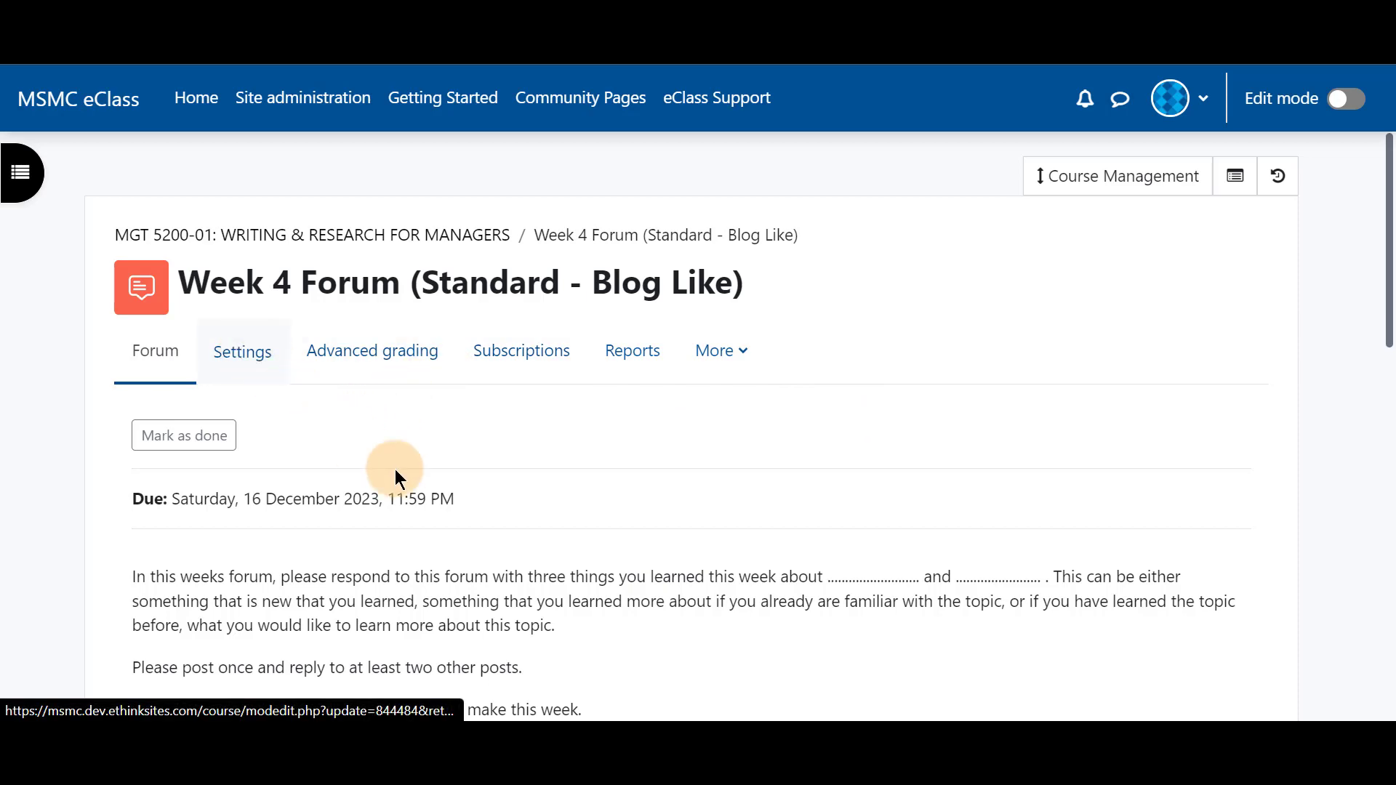
pyautogui.scroll(-5, 382, 478)
pyautogui.scroll(-1, 381, 483)
pyautogui.click(458, 506)
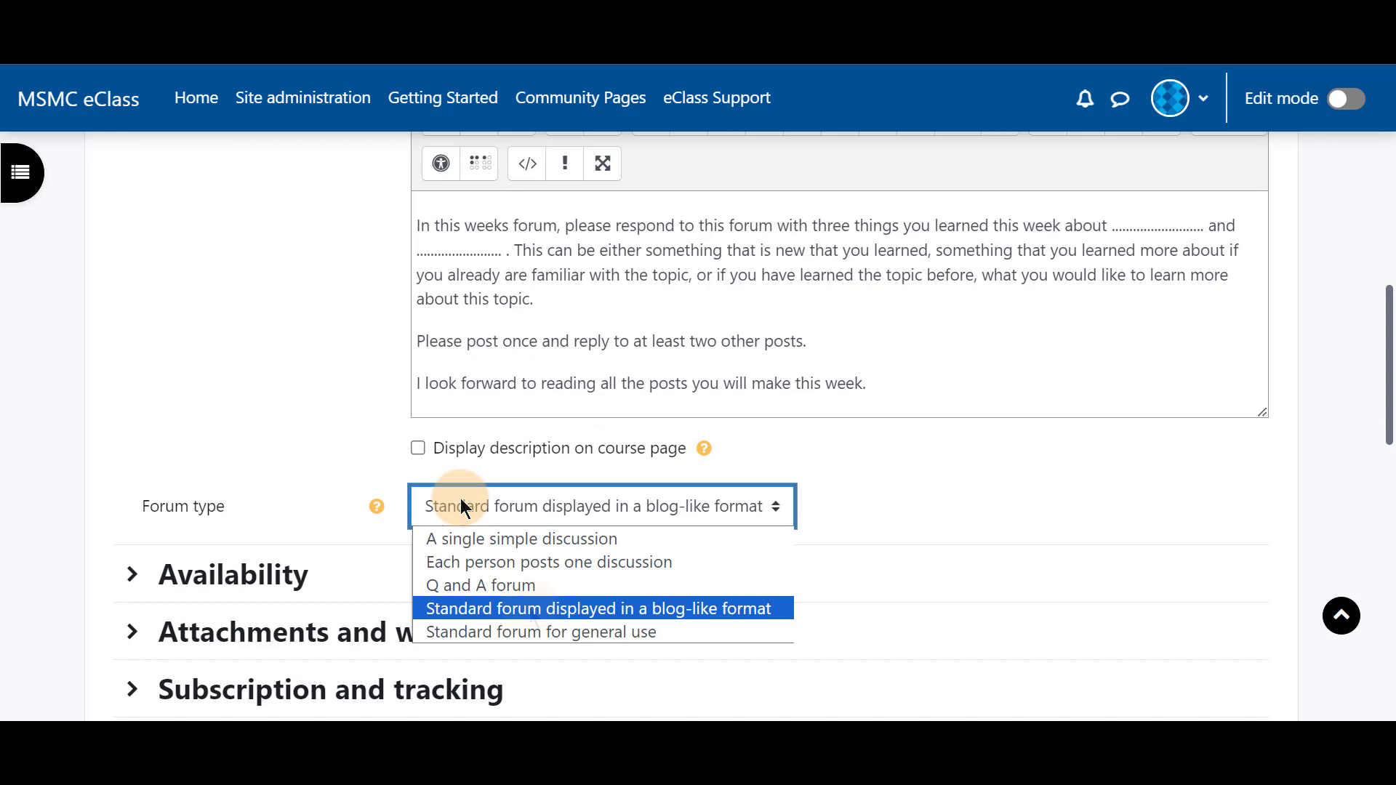
pyautogui.click(520, 614)
pyautogui.scroll(-1, 313, 442)
pyautogui.scroll(-5, 721, 593)
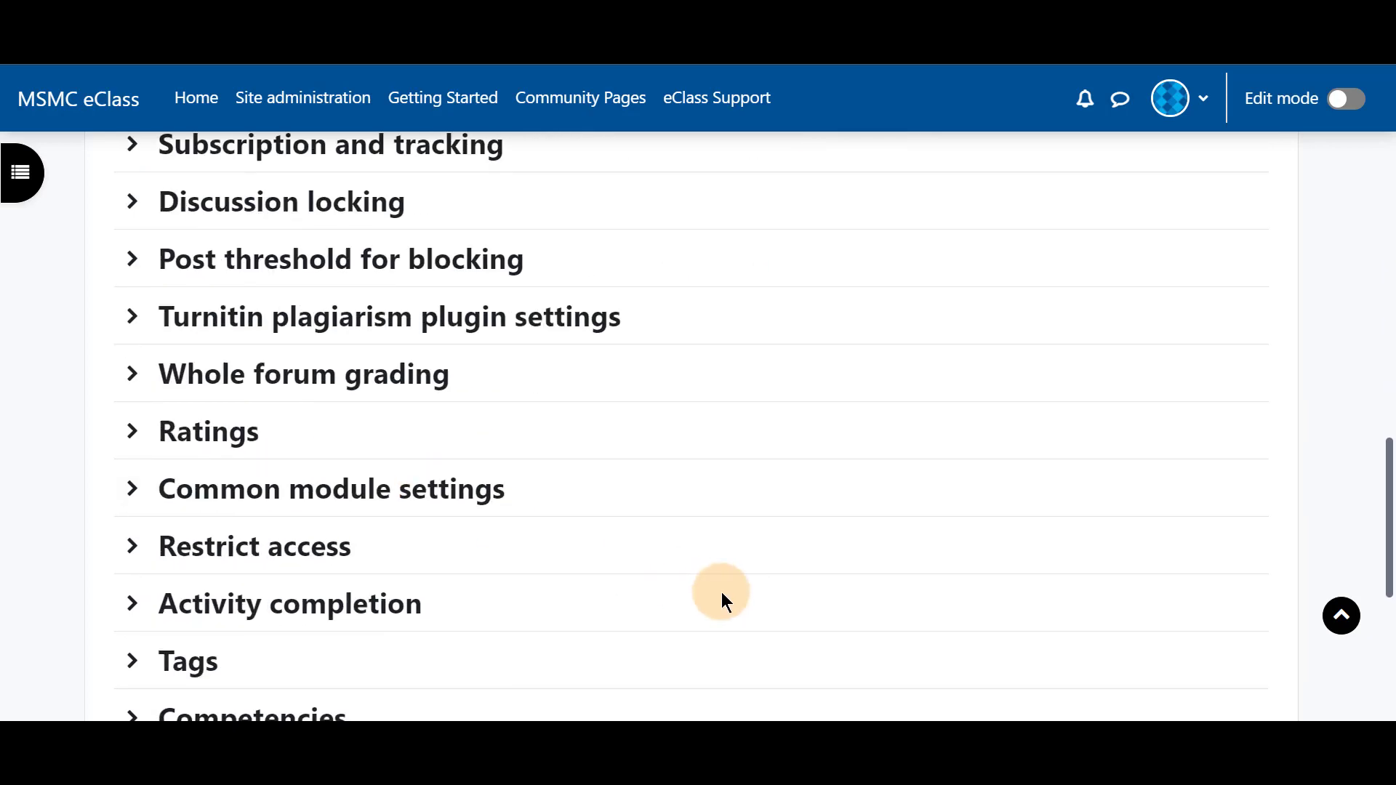
pyautogui.scroll(-4, 652, 424)
pyautogui.click(642, 402)
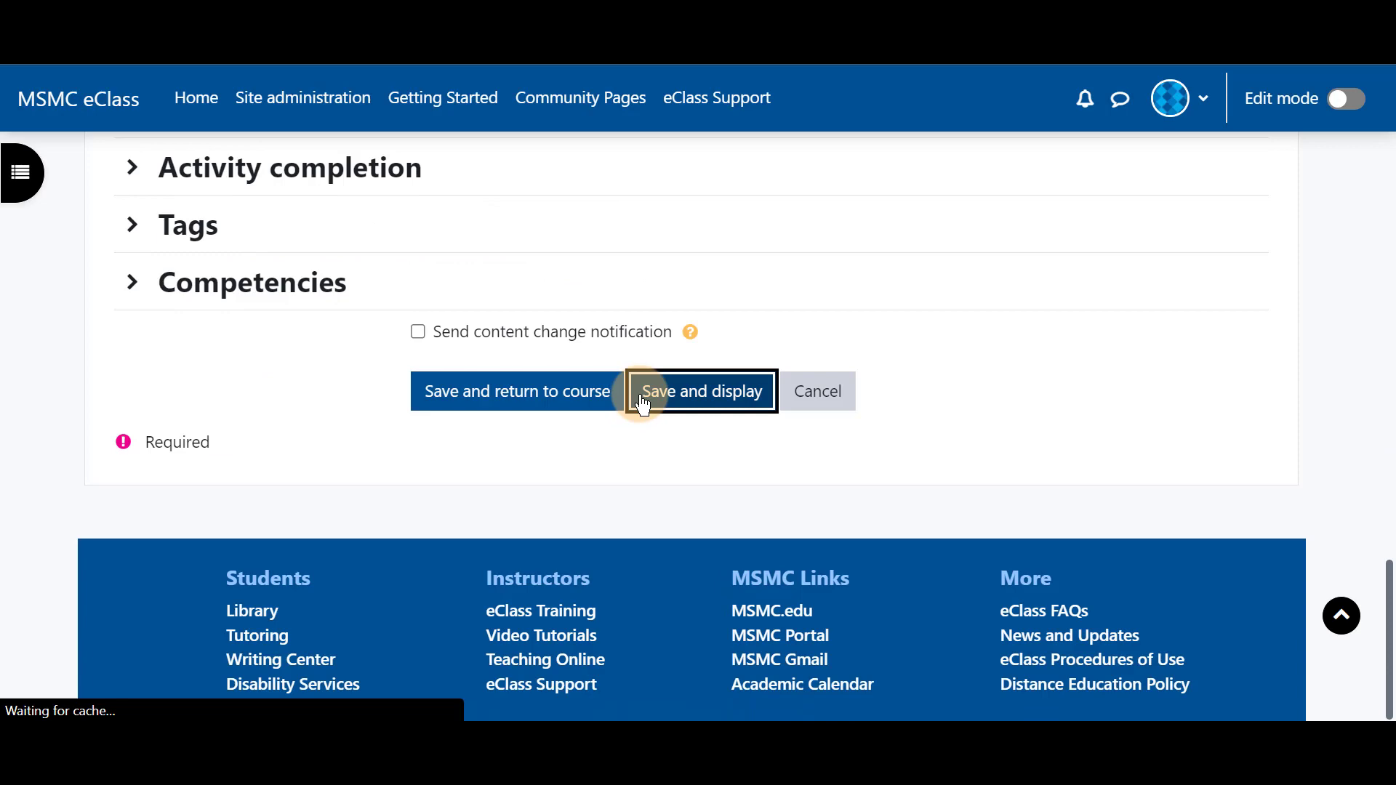
pyautogui.scroll(-2, 390, 430)
pyautogui.scroll(-2, 388, 431)
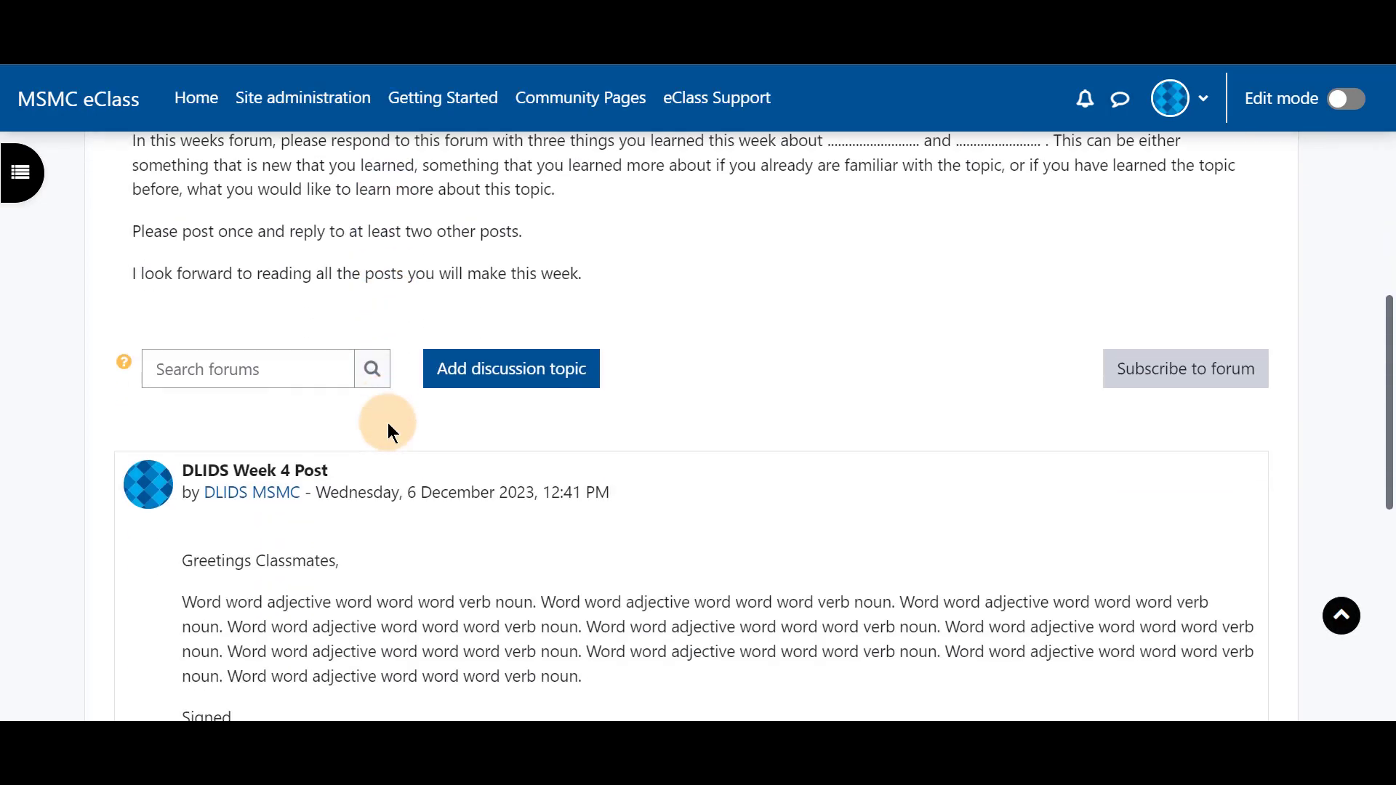
pyautogui.scroll(-1, 387, 430)
pyautogui.scroll(-2, 388, 431)
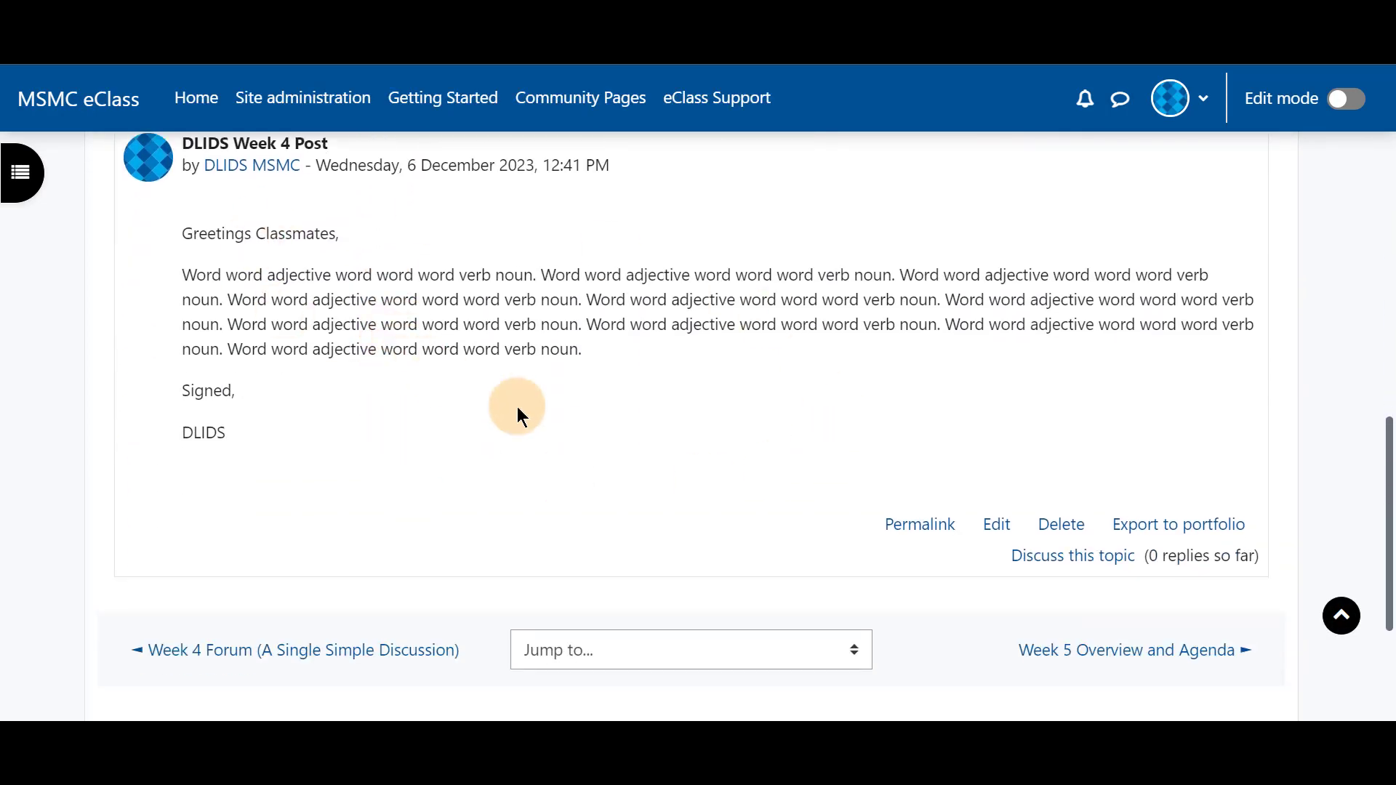
pyautogui.scroll(2, 517, 416)
pyautogui.scroll(1, 536, 414)
pyautogui.scroll(1, 792, 317)
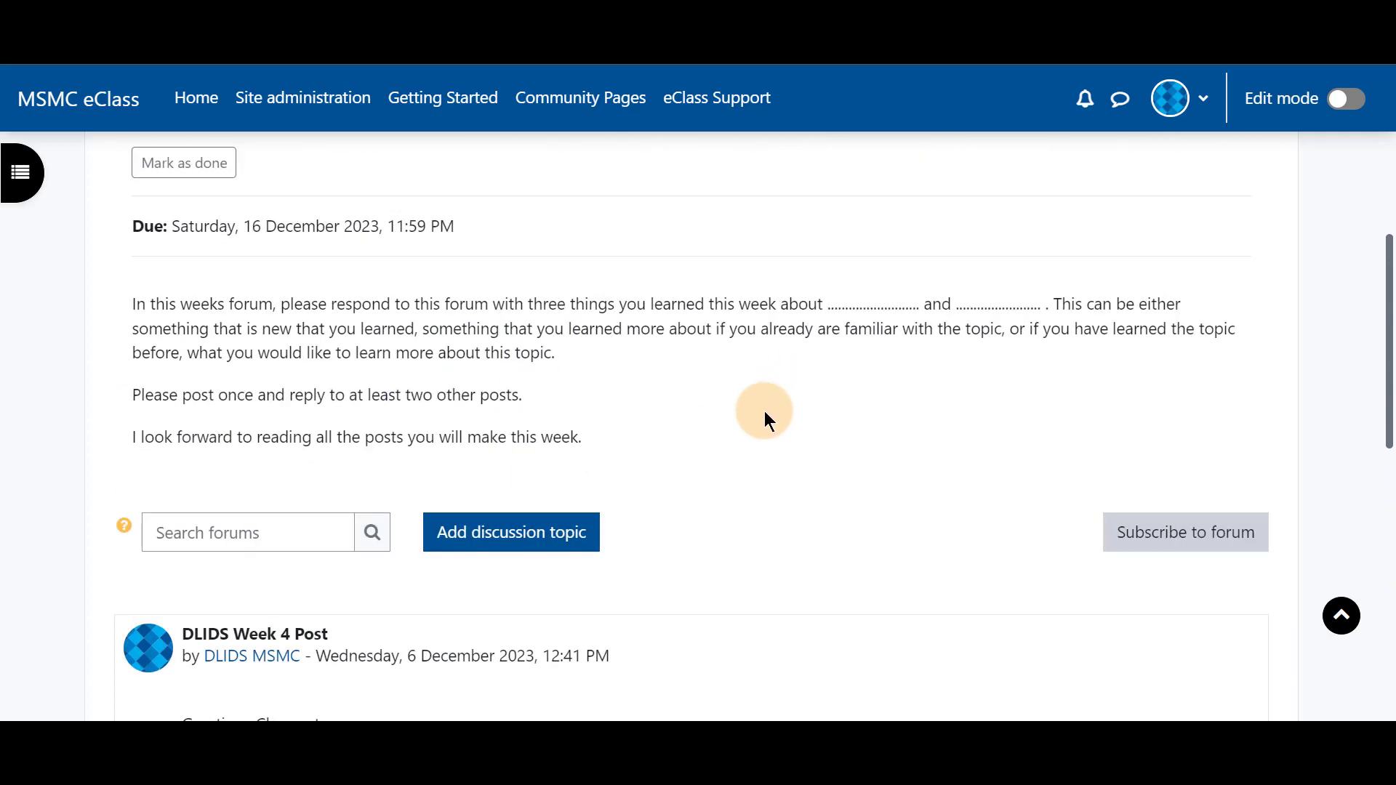
pyautogui.scroll(1, 764, 415)
pyautogui.scroll(-3, 765, 418)
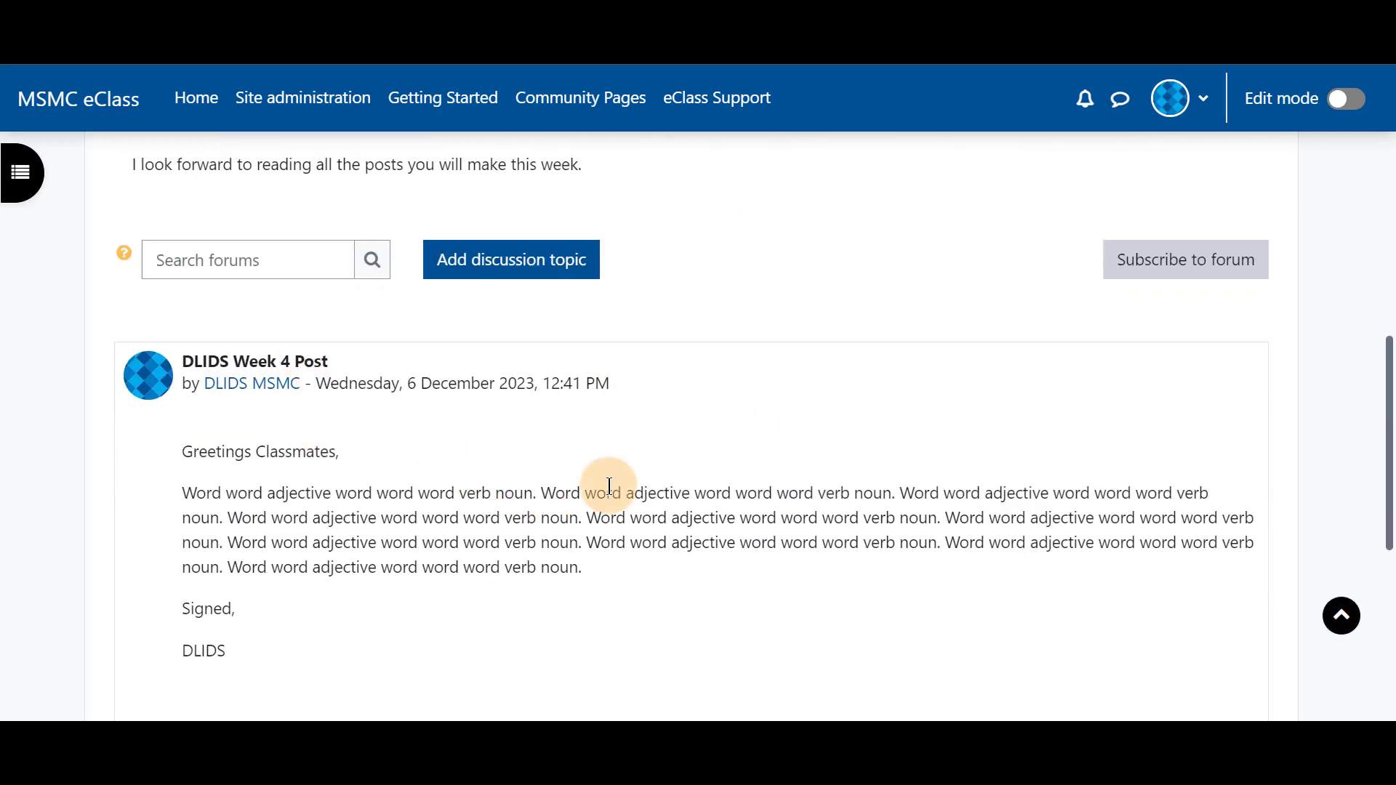
pyautogui.scroll(-3, 777, 464)
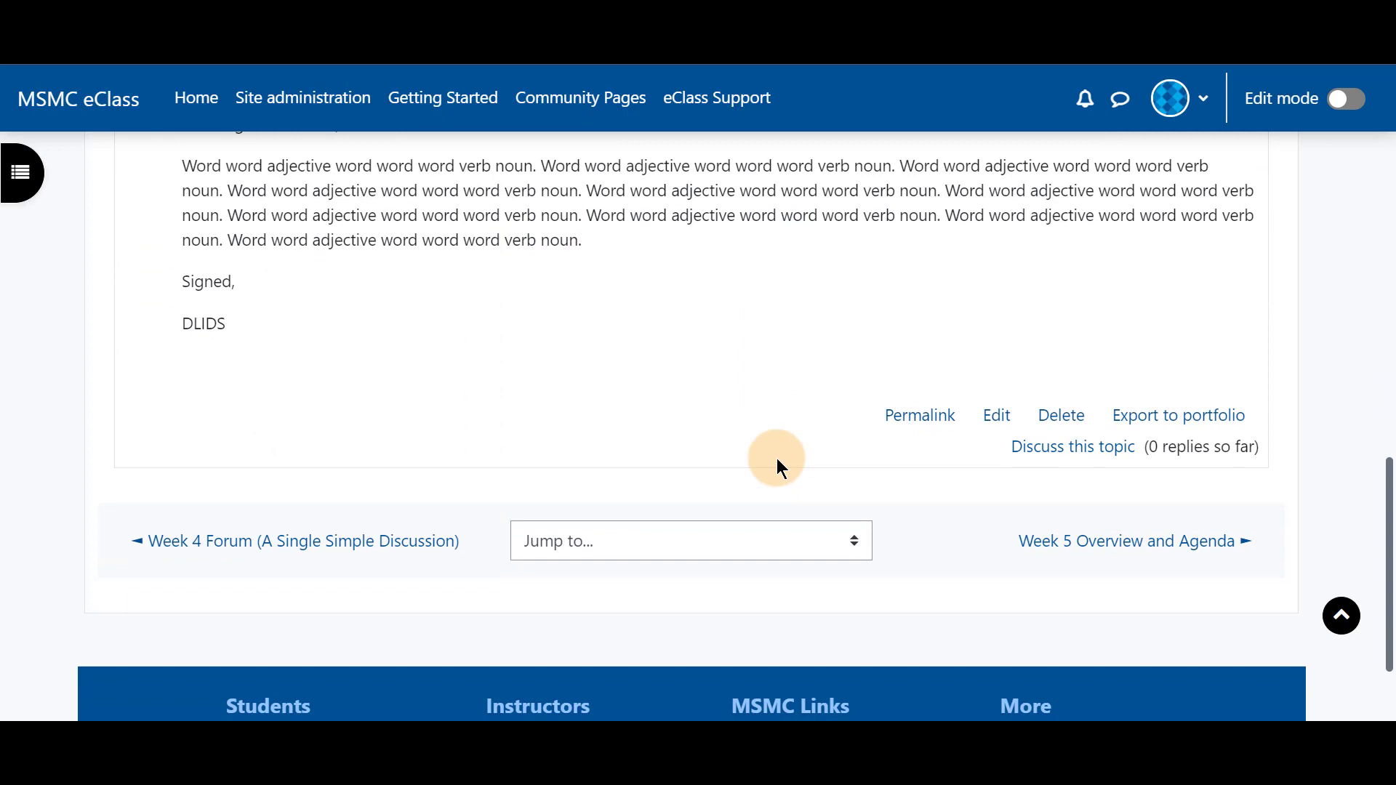
# - Open the Week 4 blog post's full discussion with 'Discuss this topic'
pyautogui.click(1064, 456)
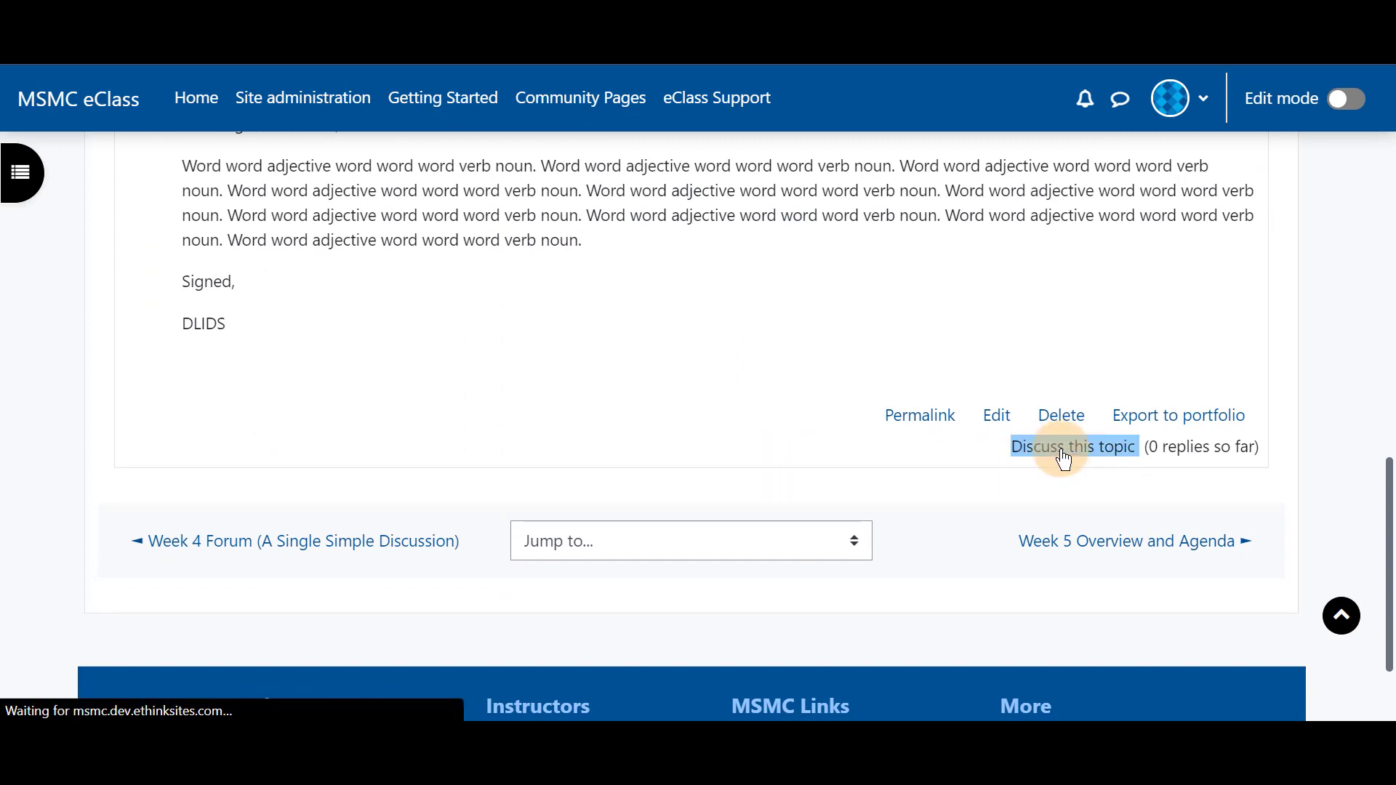
pyautogui.scroll(-2, 765, 353)
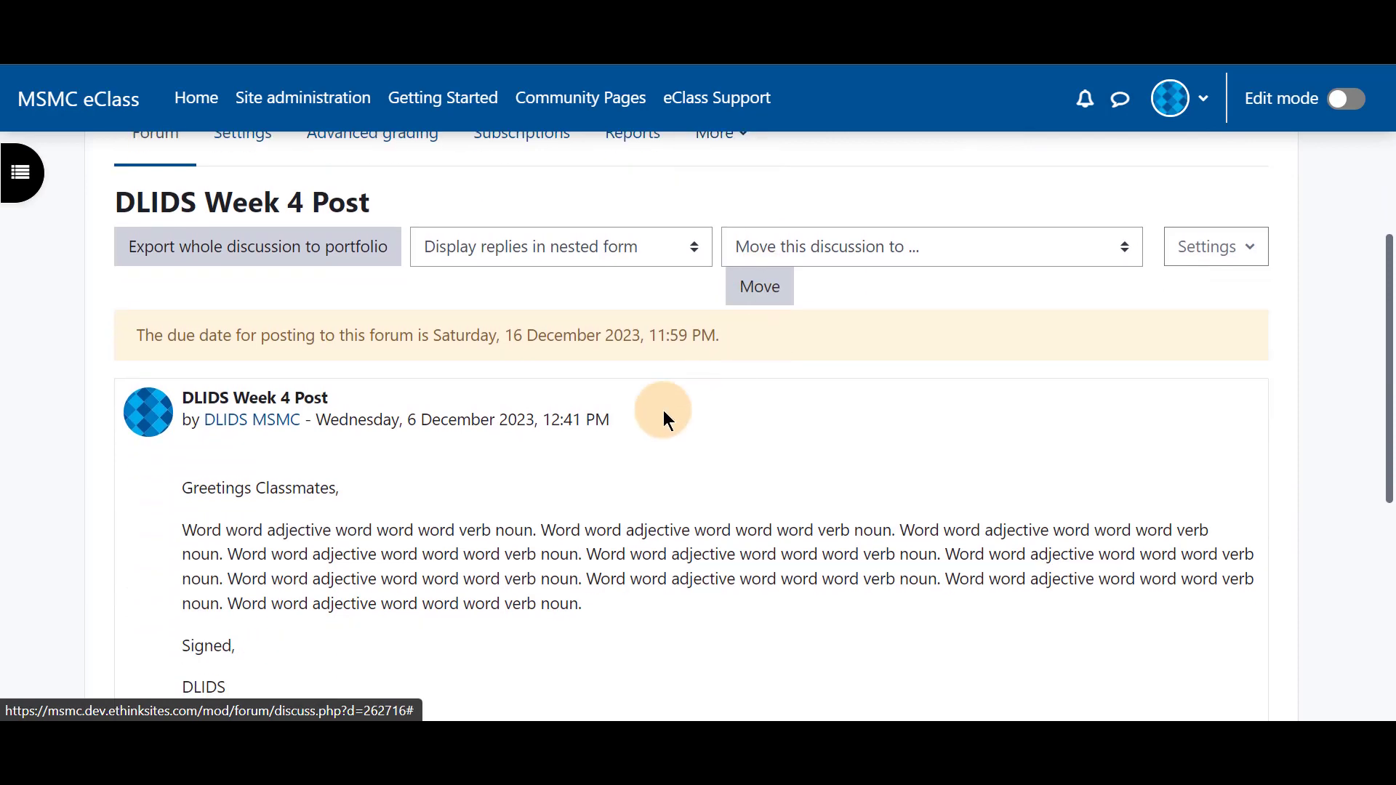
pyautogui.scroll(-4, 664, 417)
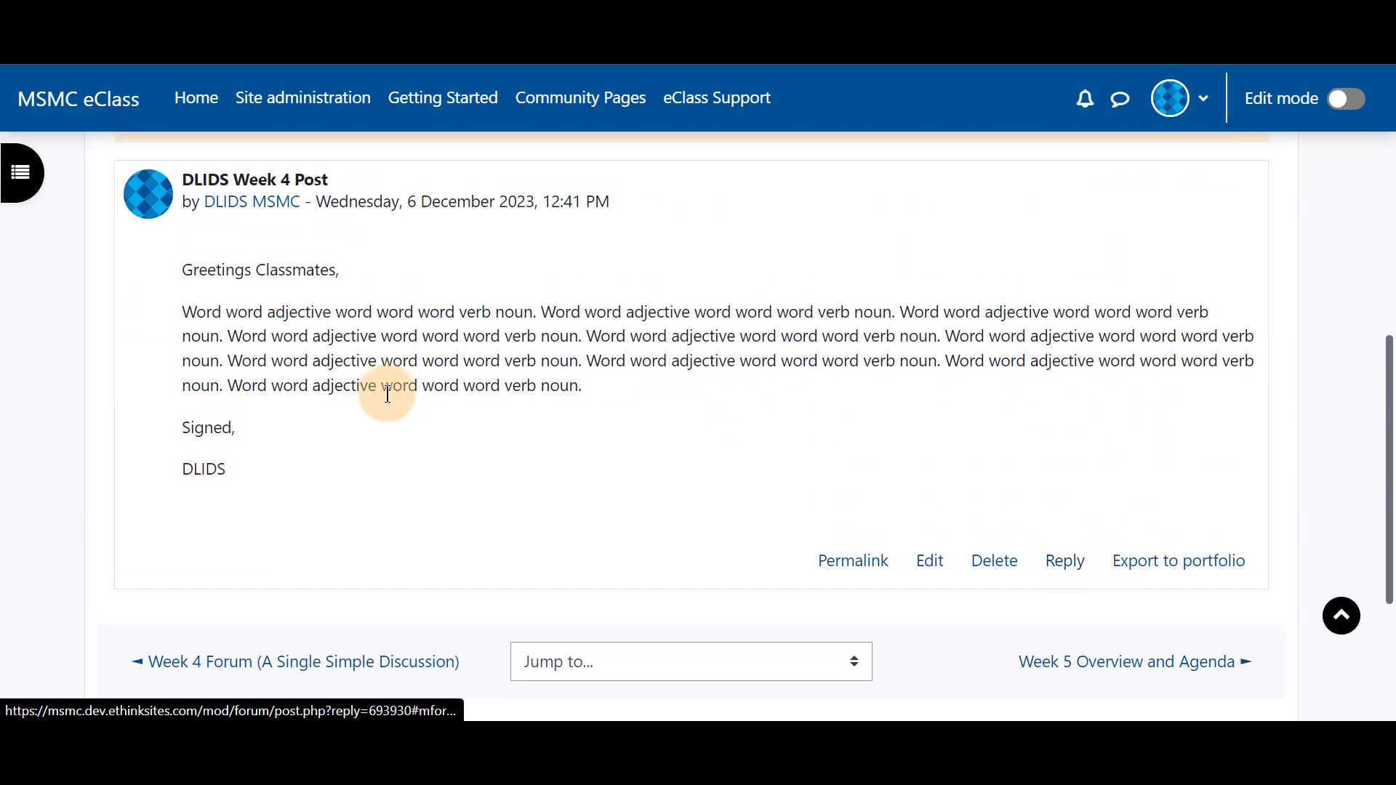
pyautogui.scroll(3, 480, 421)
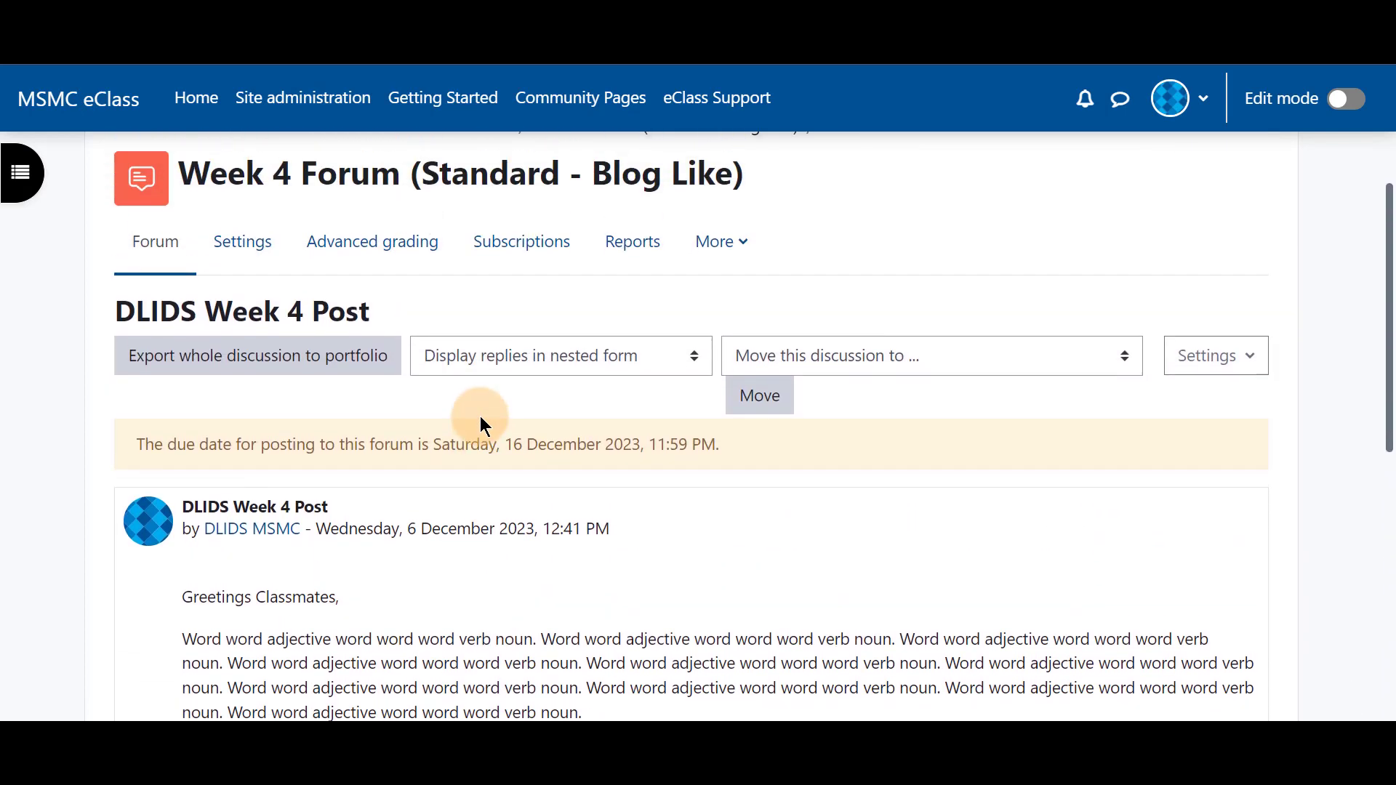